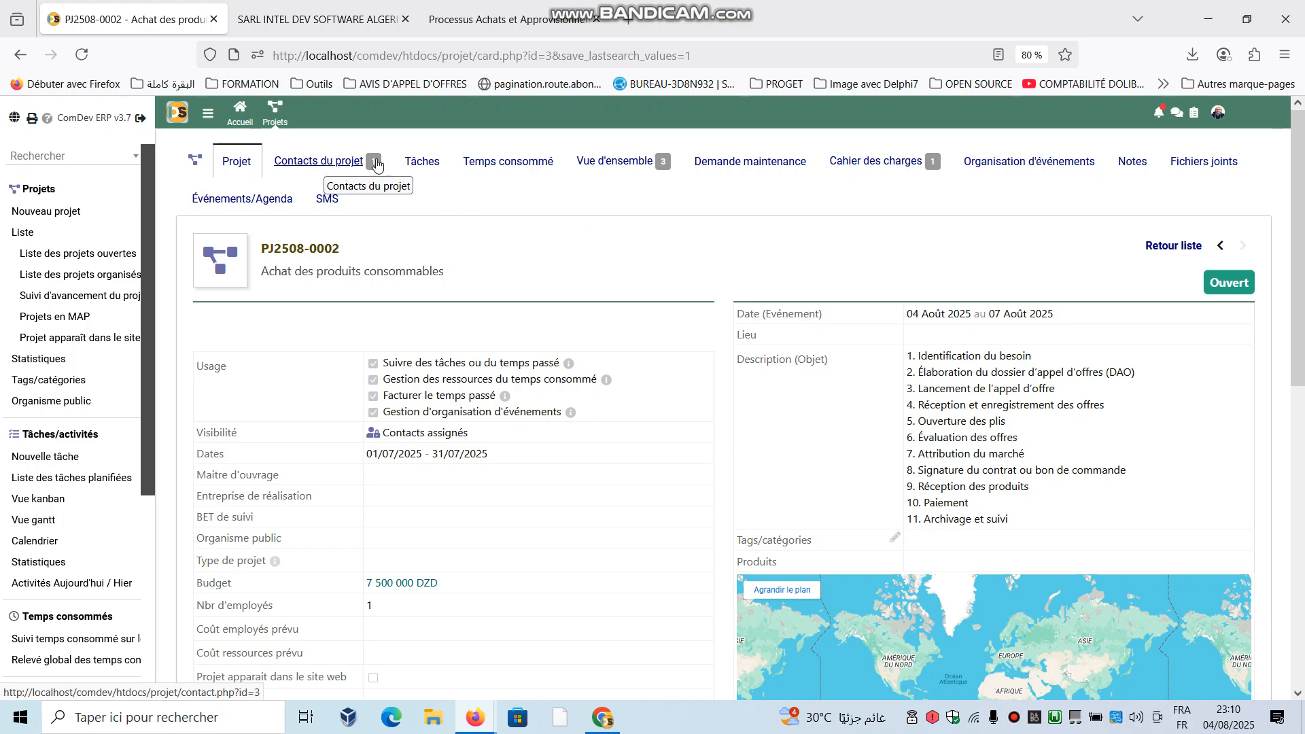
# - Open the specification record CH2508-0001 from the Cahier des charges of project PJ2508-0002
pyautogui.click(887, 172)
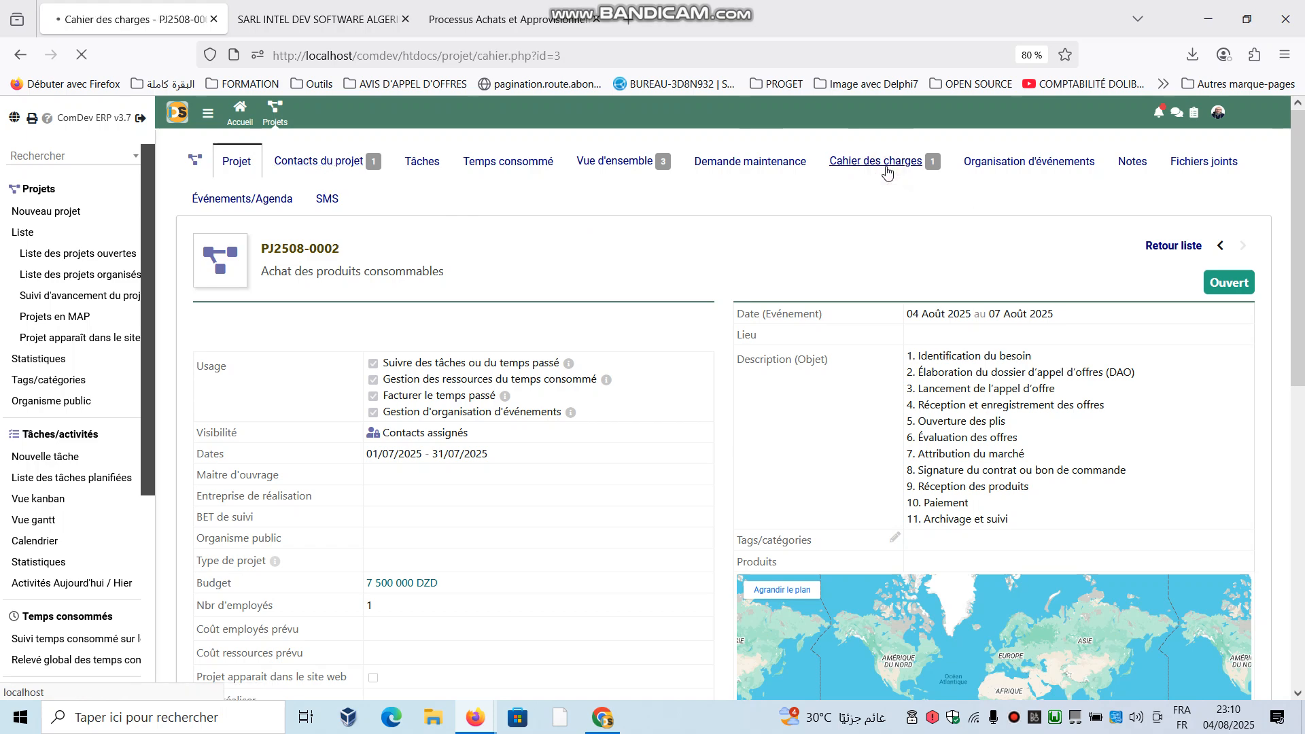
pyautogui.scroll(-5, 84, 605)
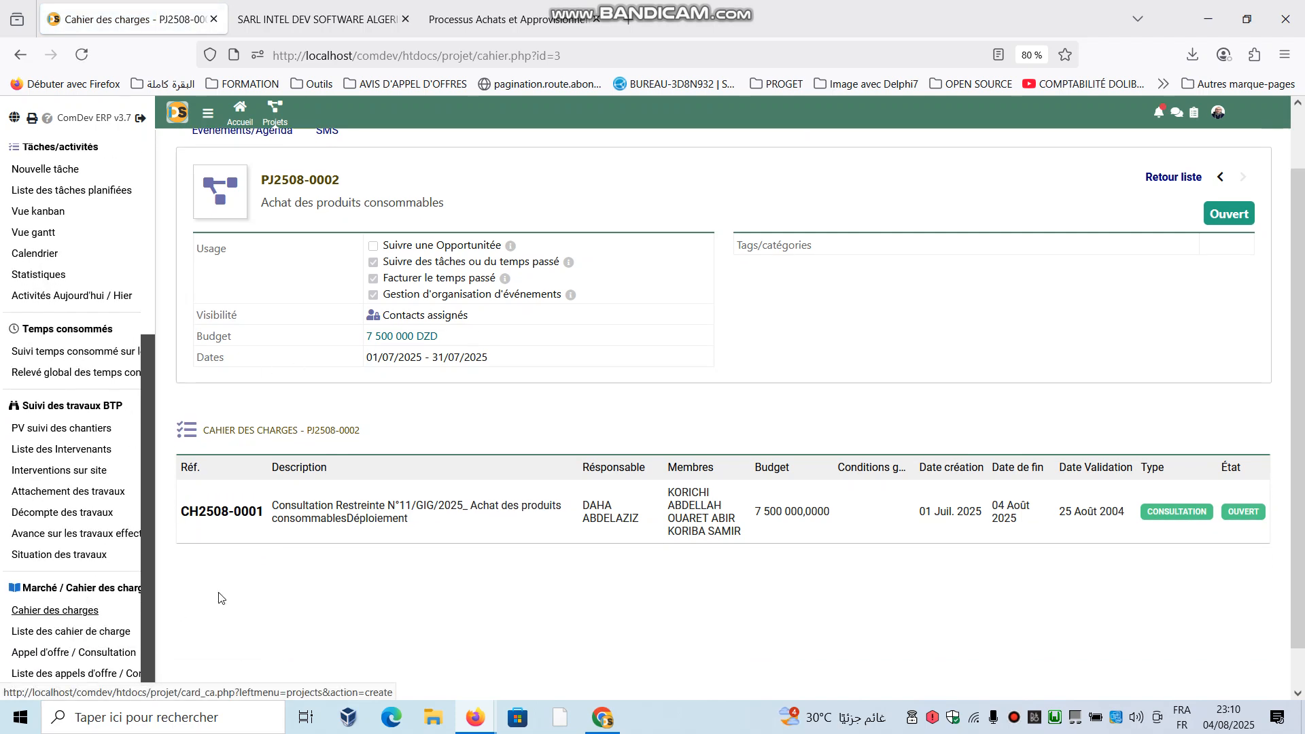
pyautogui.scroll(1, 448, 314)
pyautogui.scroll(2, 407, 306)
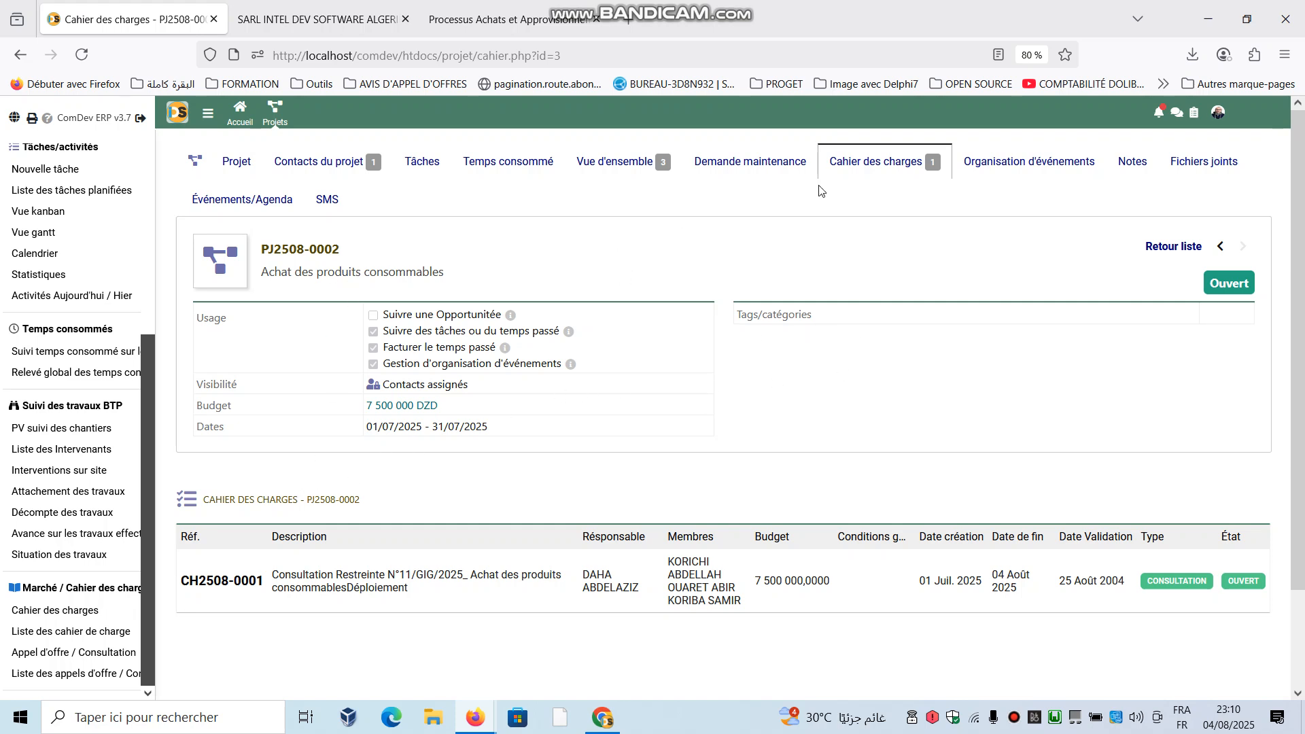
pyautogui.click(212, 588)
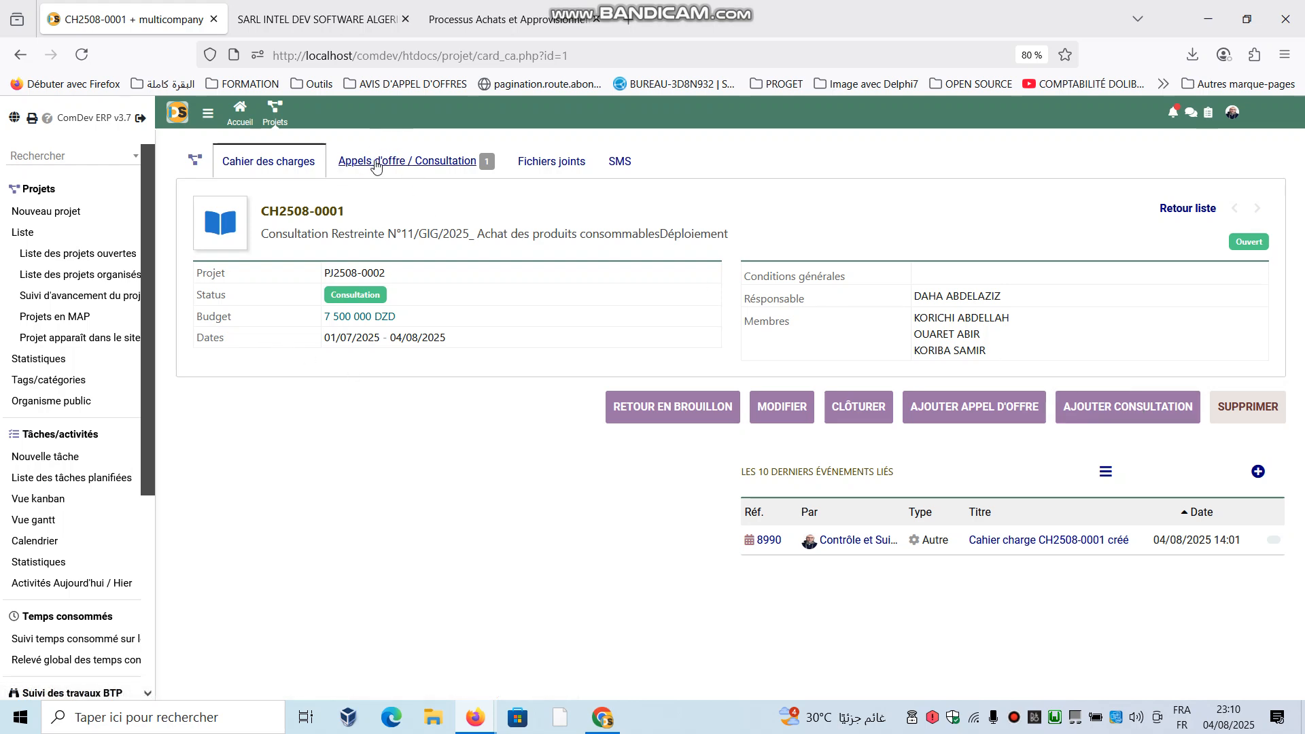
# - Open consultation AP2508-0001 linked to the specification and review its details
pyautogui.click(400, 169)
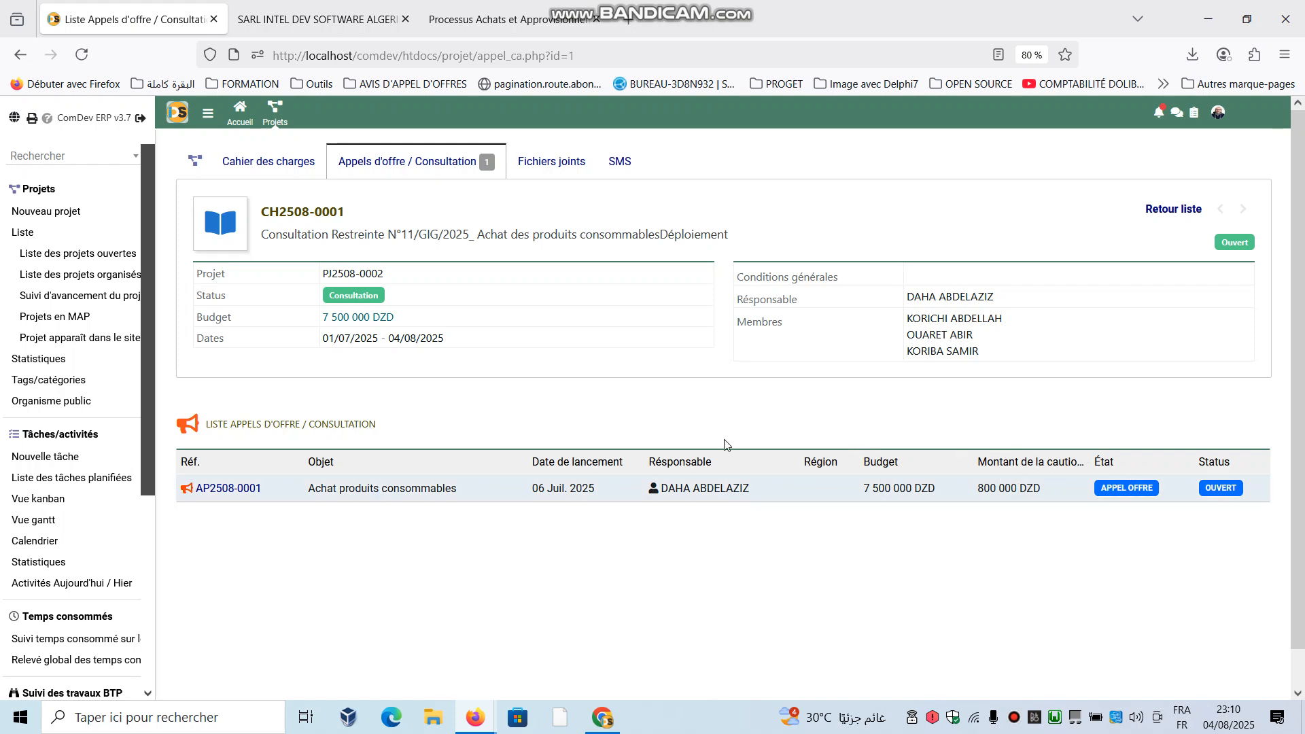
pyautogui.click(217, 496)
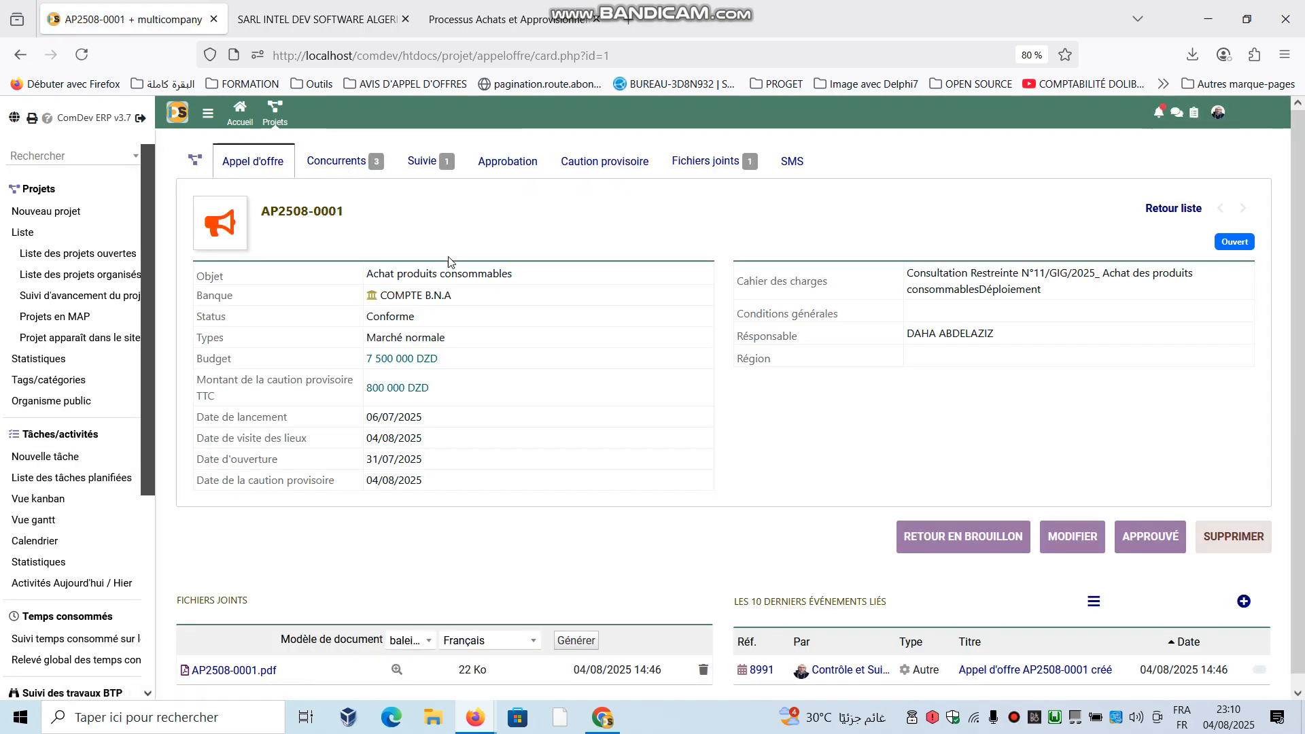
pyautogui.scroll(-1, 347, 169)
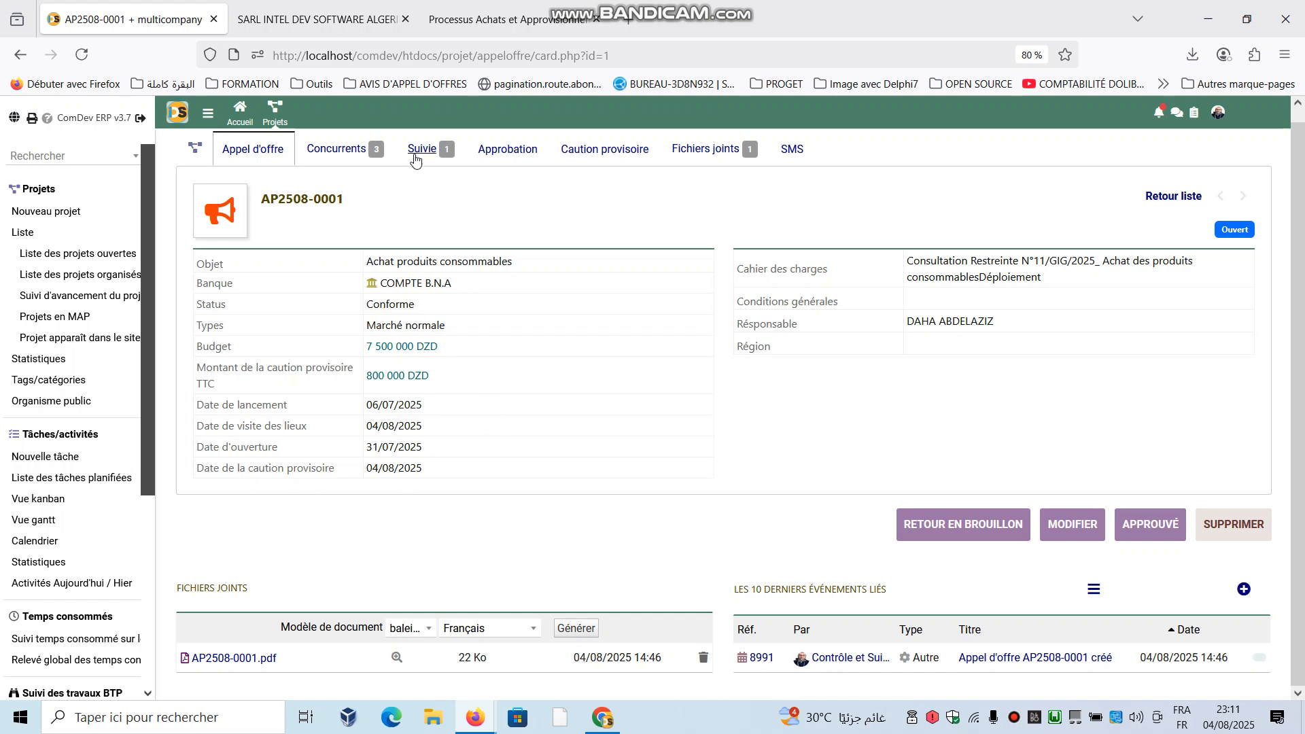
# - Review the consultation's competitors, follow-up letters, approval details and provisional guarantee
pyautogui.click(344, 151)
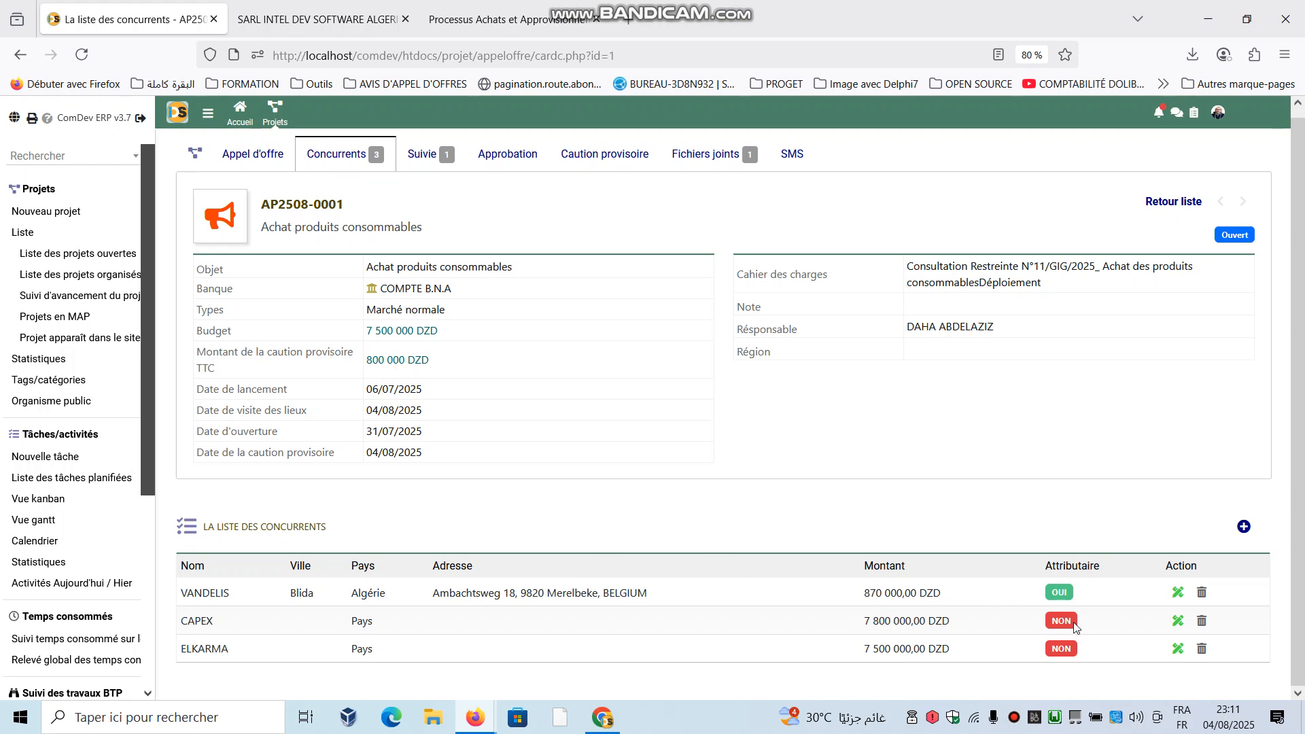
pyautogui.click(427, 155)
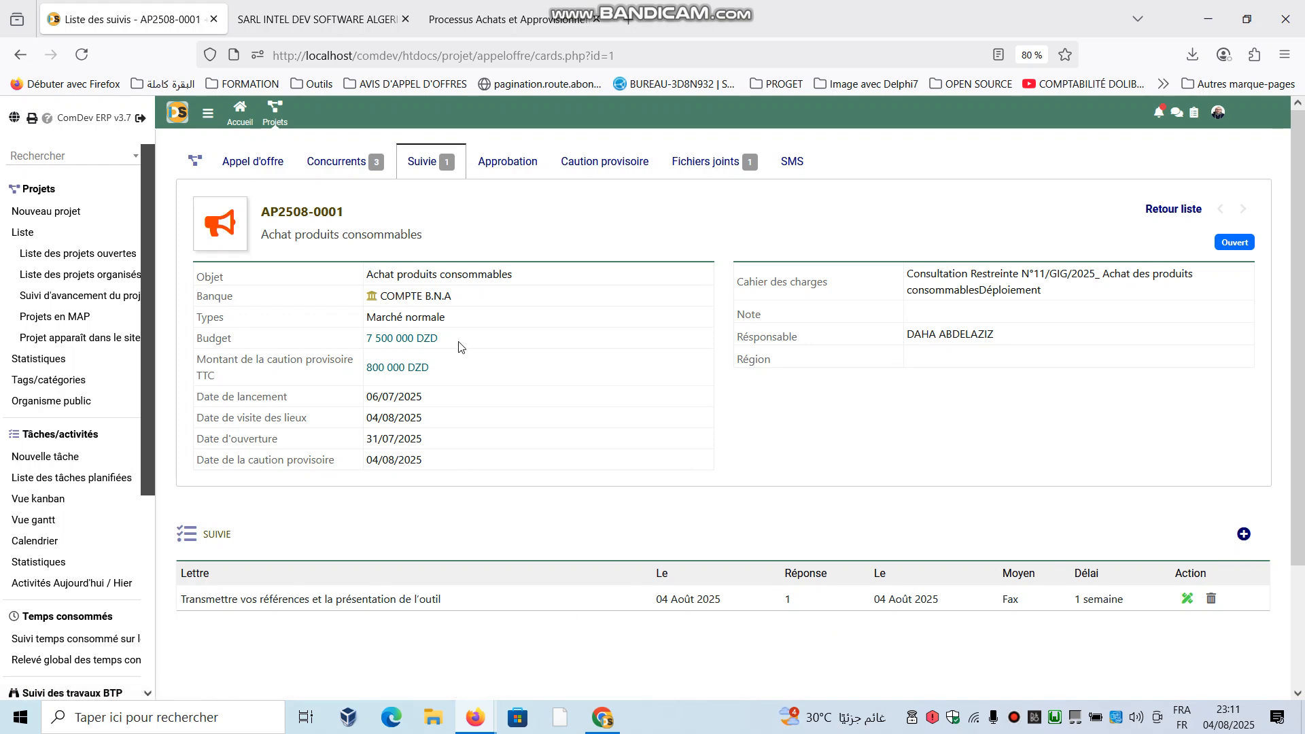
pyautogui.click(505, 161)
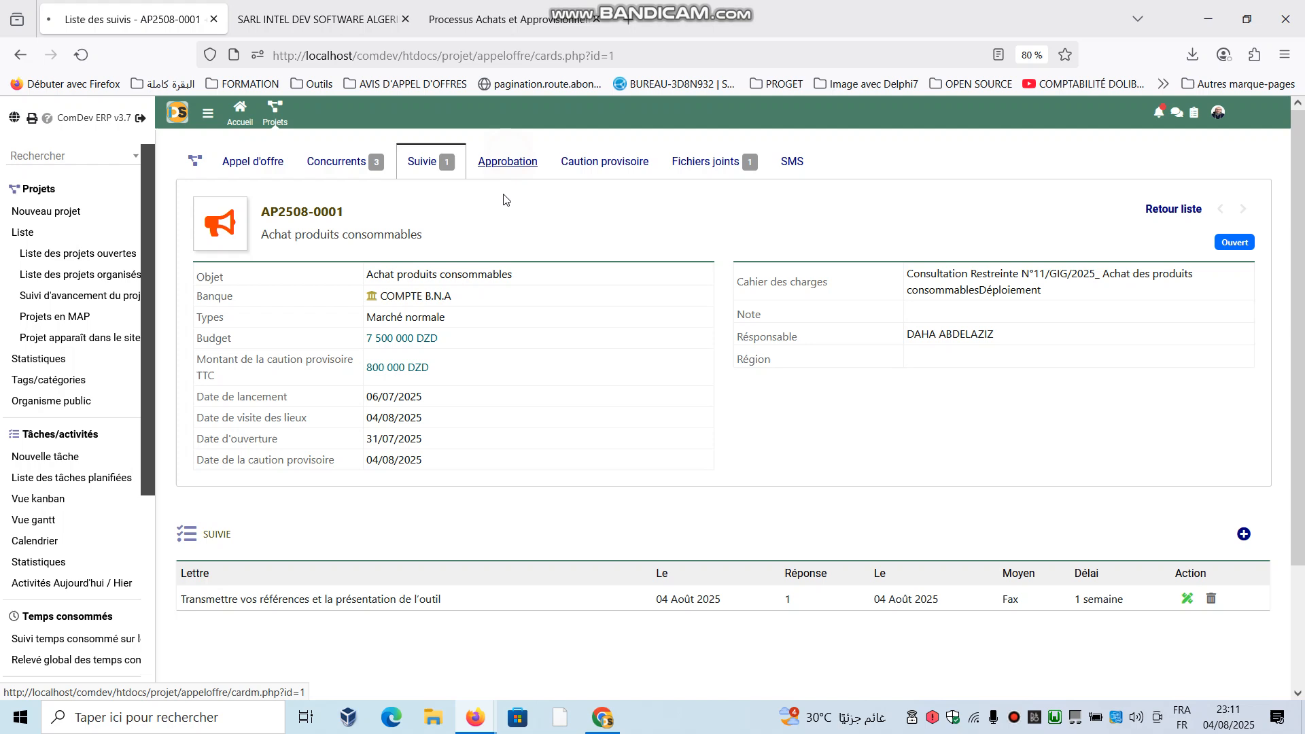
pyautogui.scroll(-3, 490, 442)
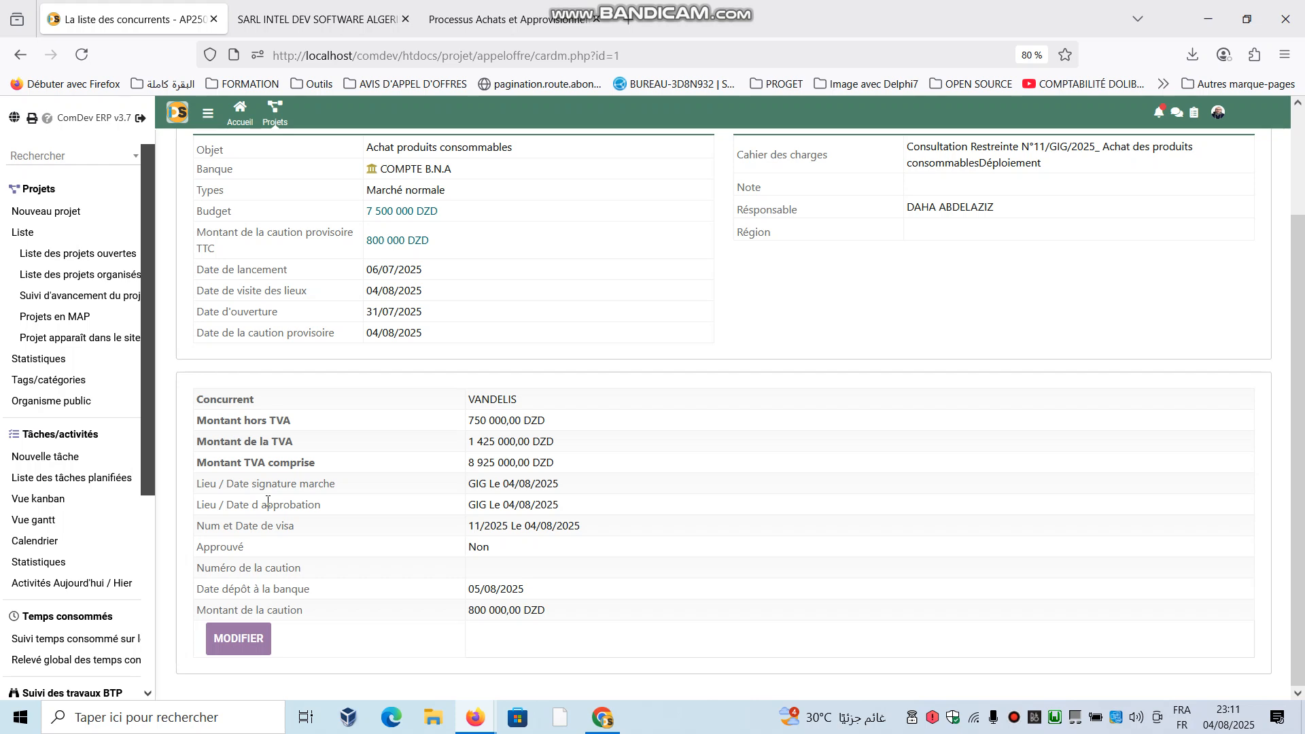
pyautogui.scroll(3, 269, 505)
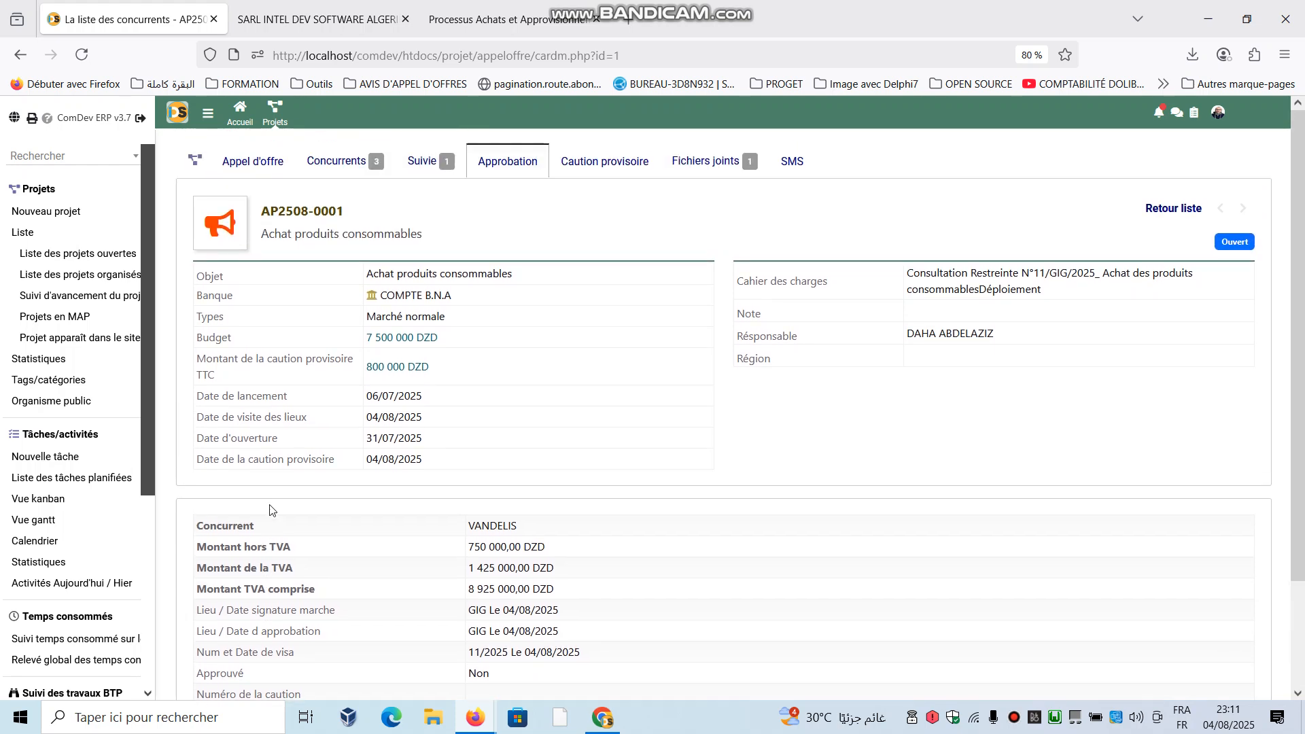
pyautogui.click(616, 171)
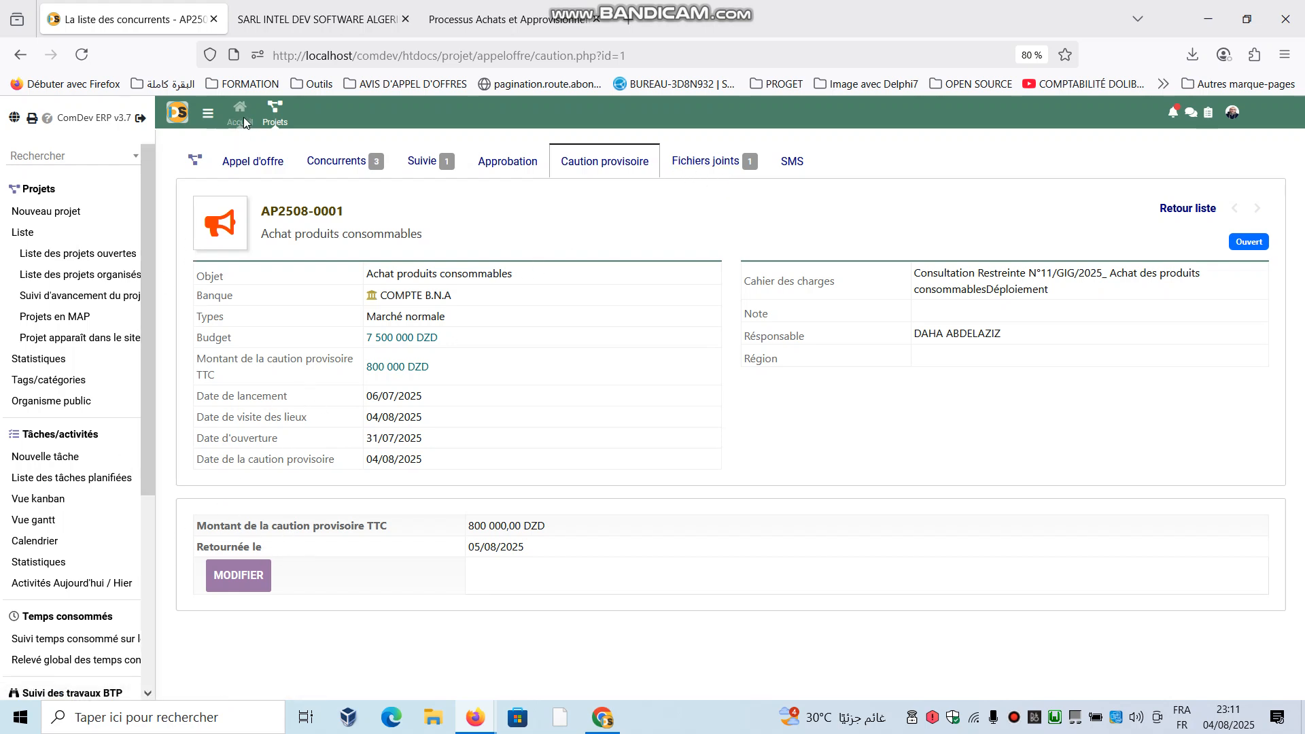
# - Return to the home page and open the list of supplier proposals in the Achats module
pyautogui.click(402, 181)
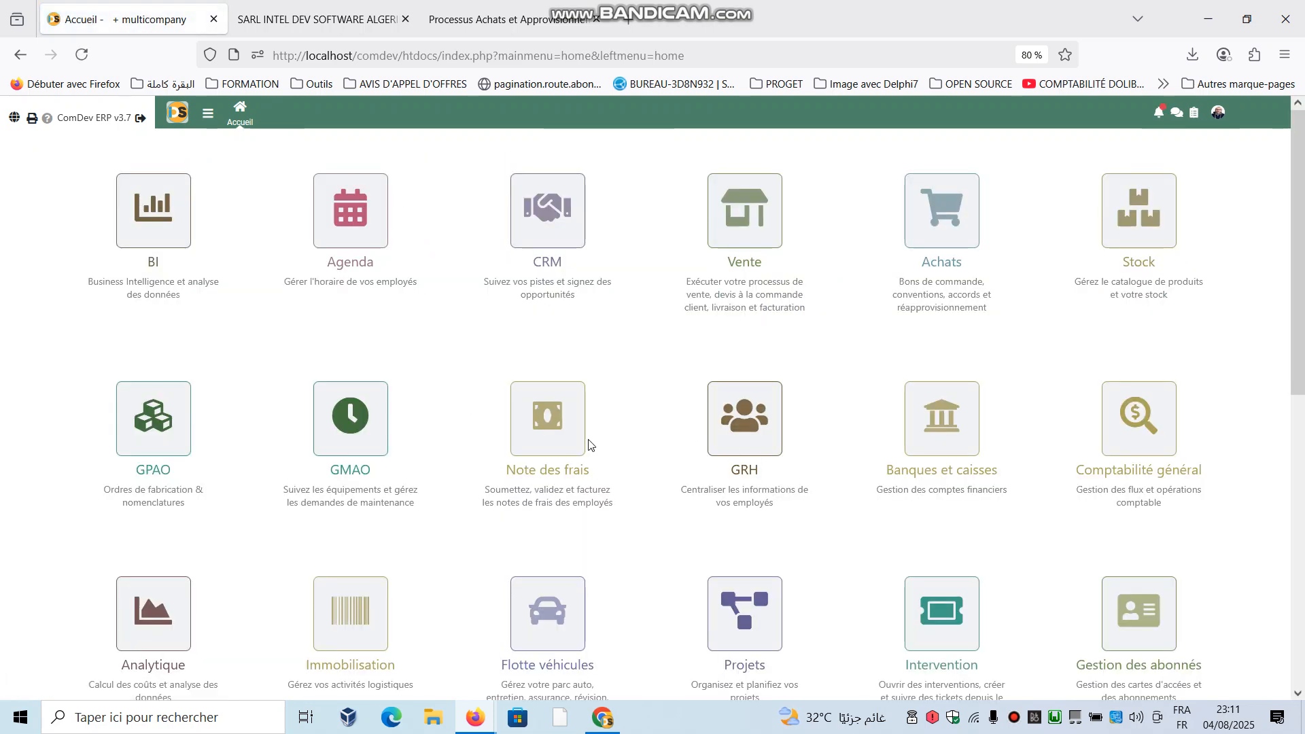
pyautogui.scroll(-2, 632, 612)
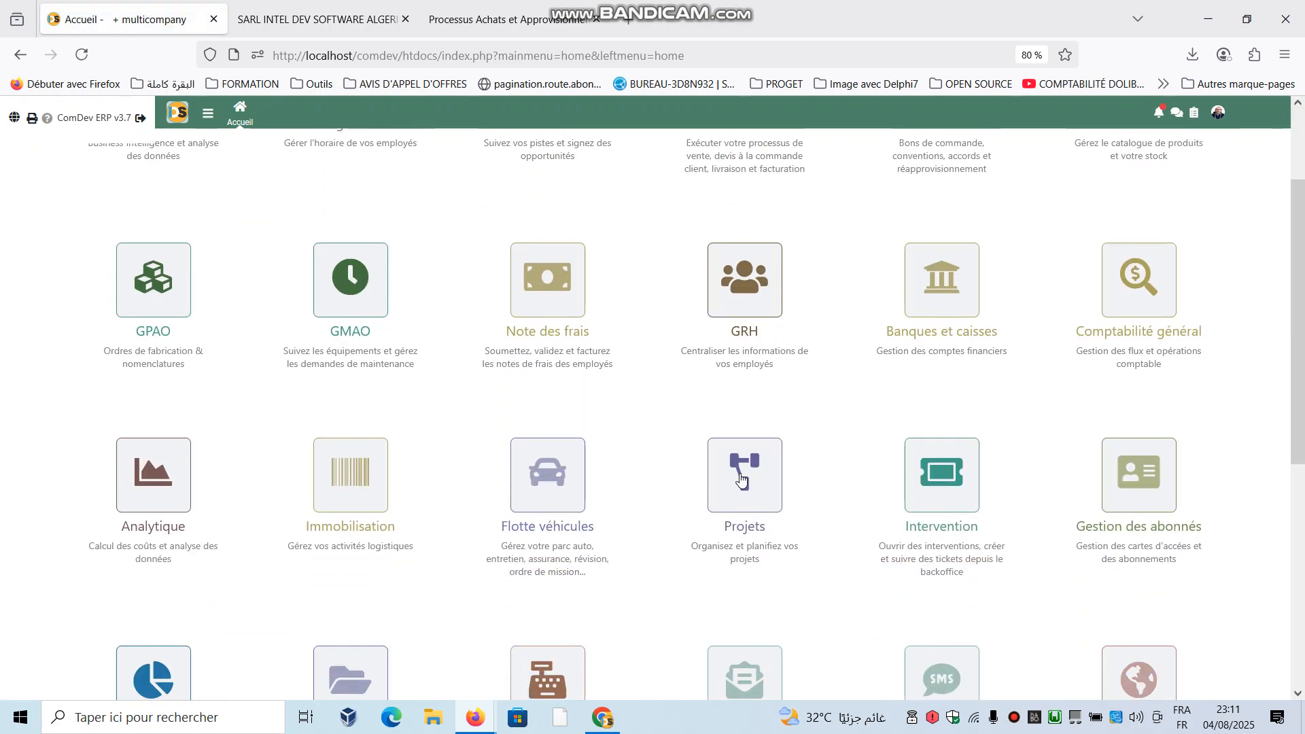
pyautogui.scroll(2, 894, 384)
pyautogui.rightClick(904, 374)
pyautogui.click(952, 204)
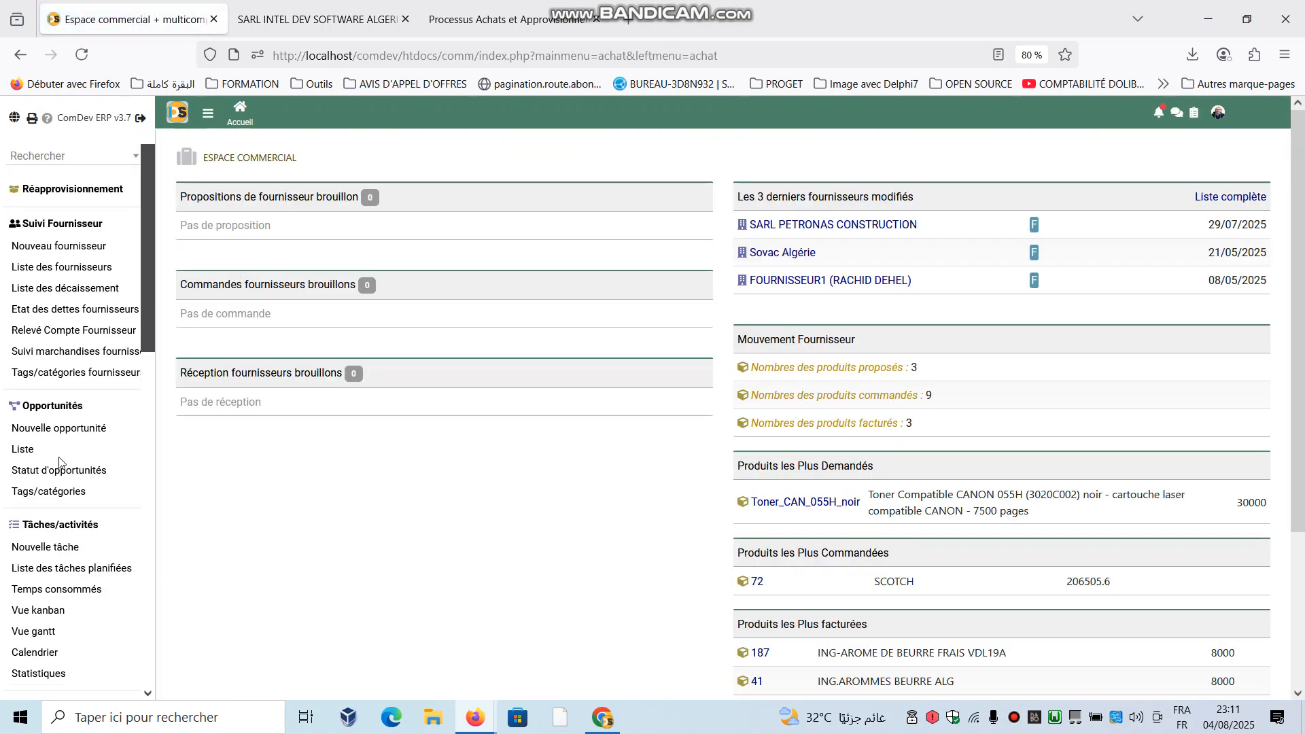
pyautogui.scroll(-5, 58, 476)
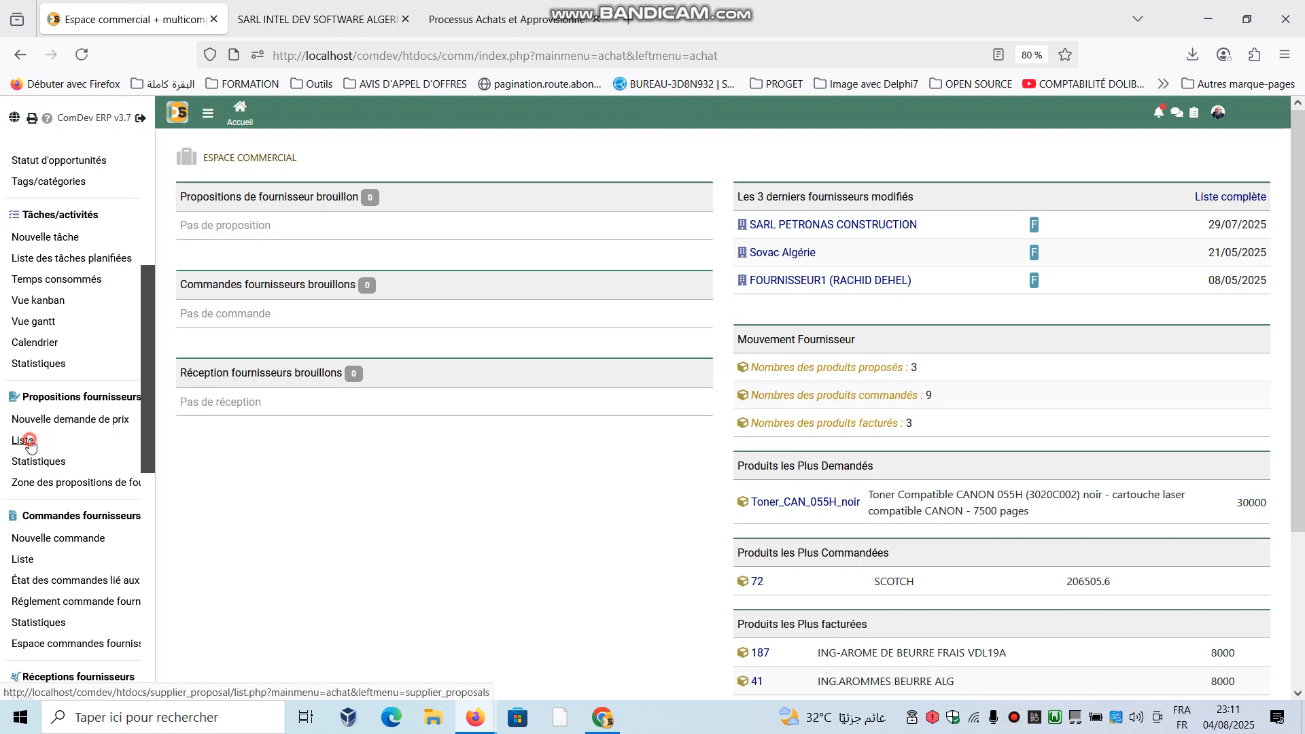
pyautogui.click(27, 439)
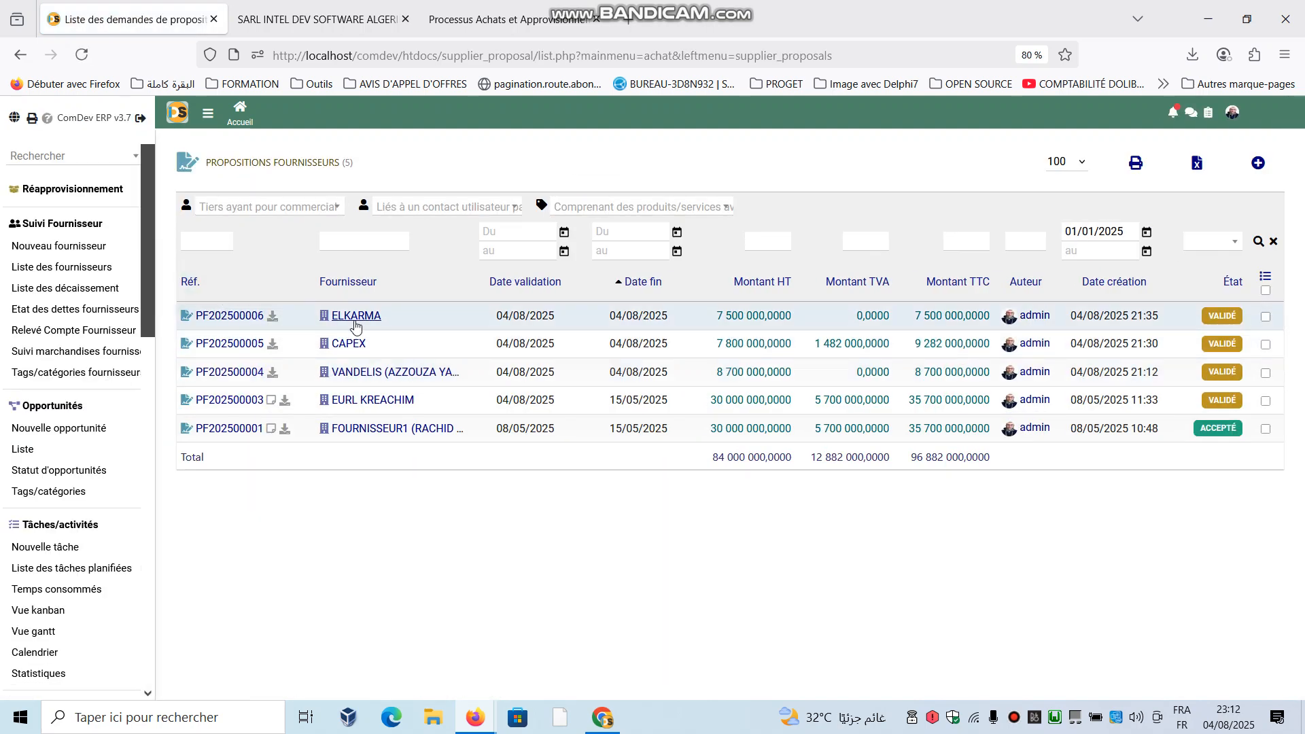
# - Examine which columns can be shown or hidden in the supplier proposals list
pyautogui.click(1265, 276)
pyautogui.click(1281, 325)
pyautogui.click(1266, 276)
pyautogui.scroll(-1, 1266, 325)
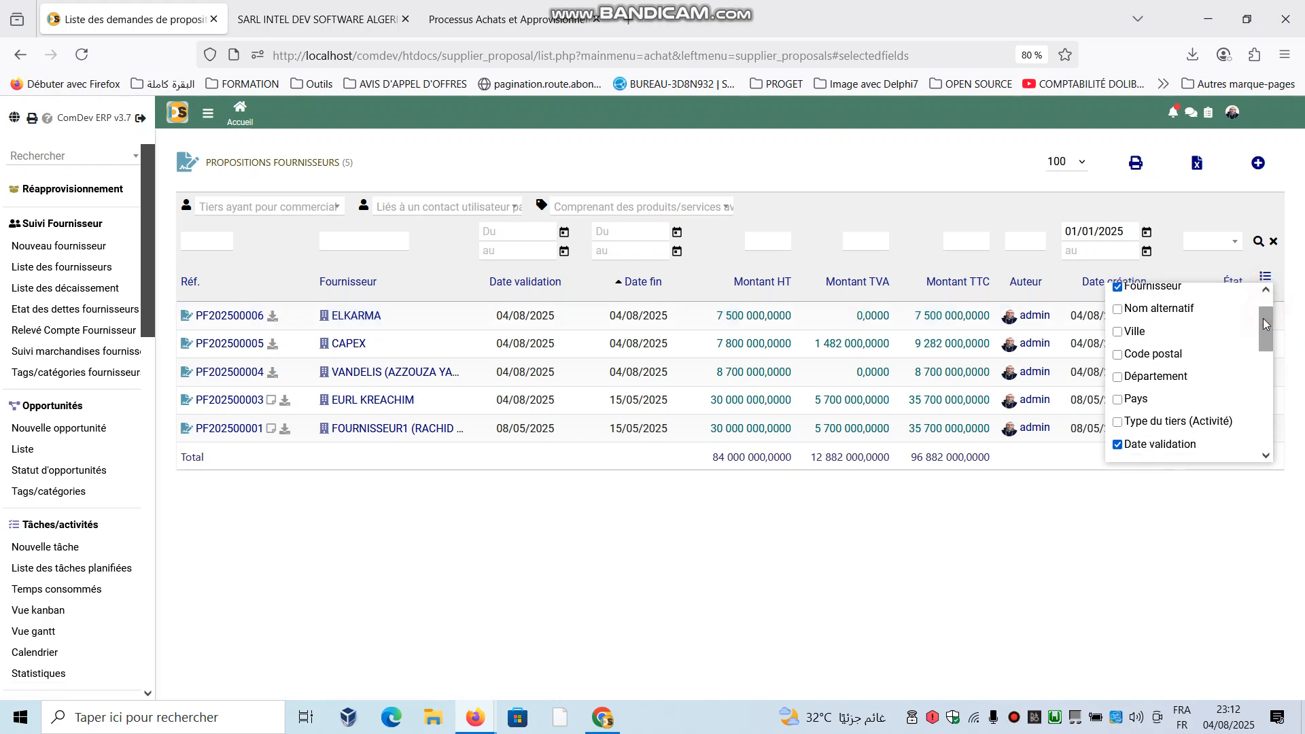
pyautogui.scroll(-4, 1264, 318)
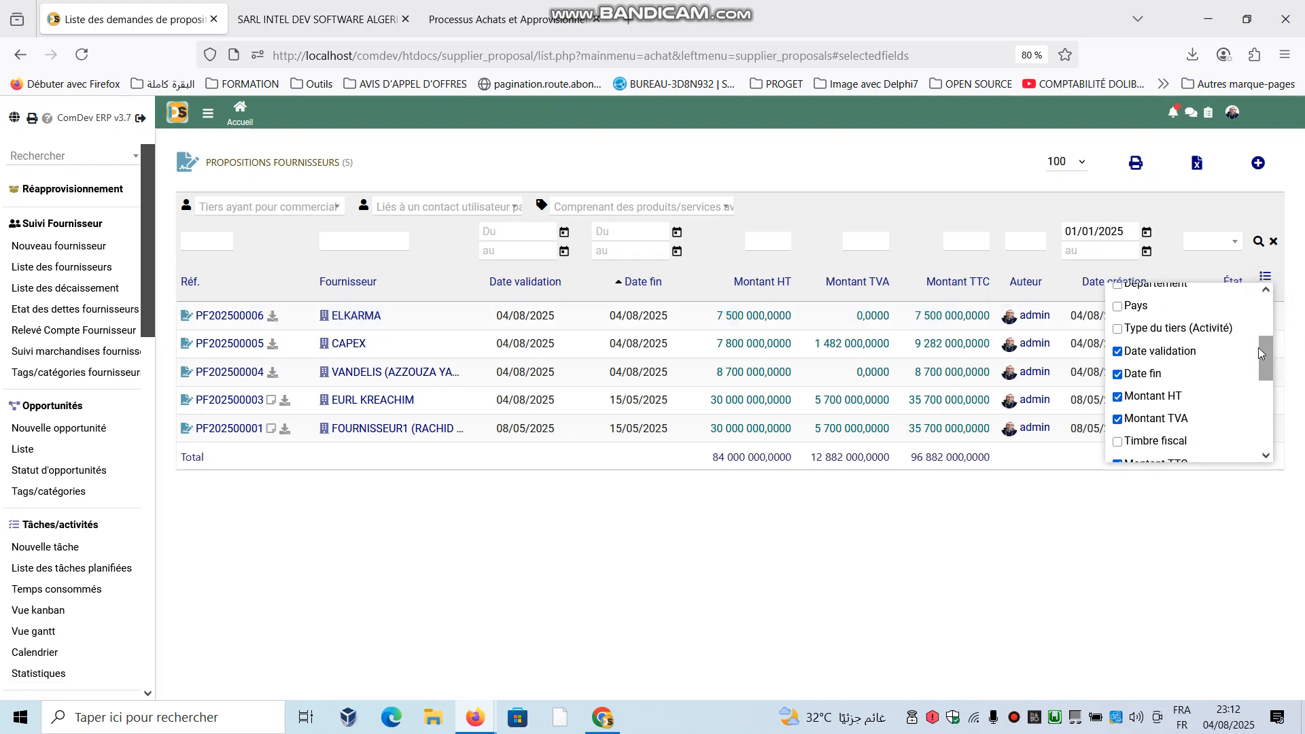
pyautogui.scroll(-4, 1256, 378)
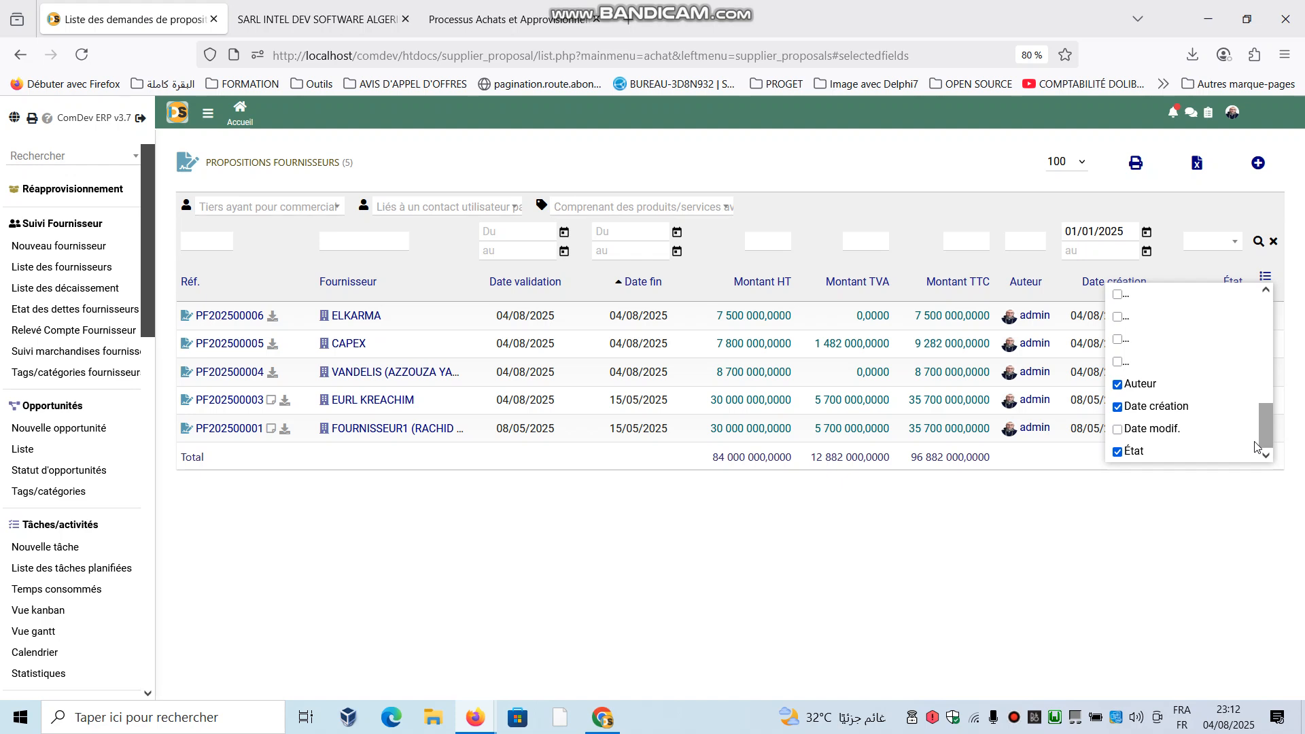
pyautogui.scroll(9, 1260, 367)
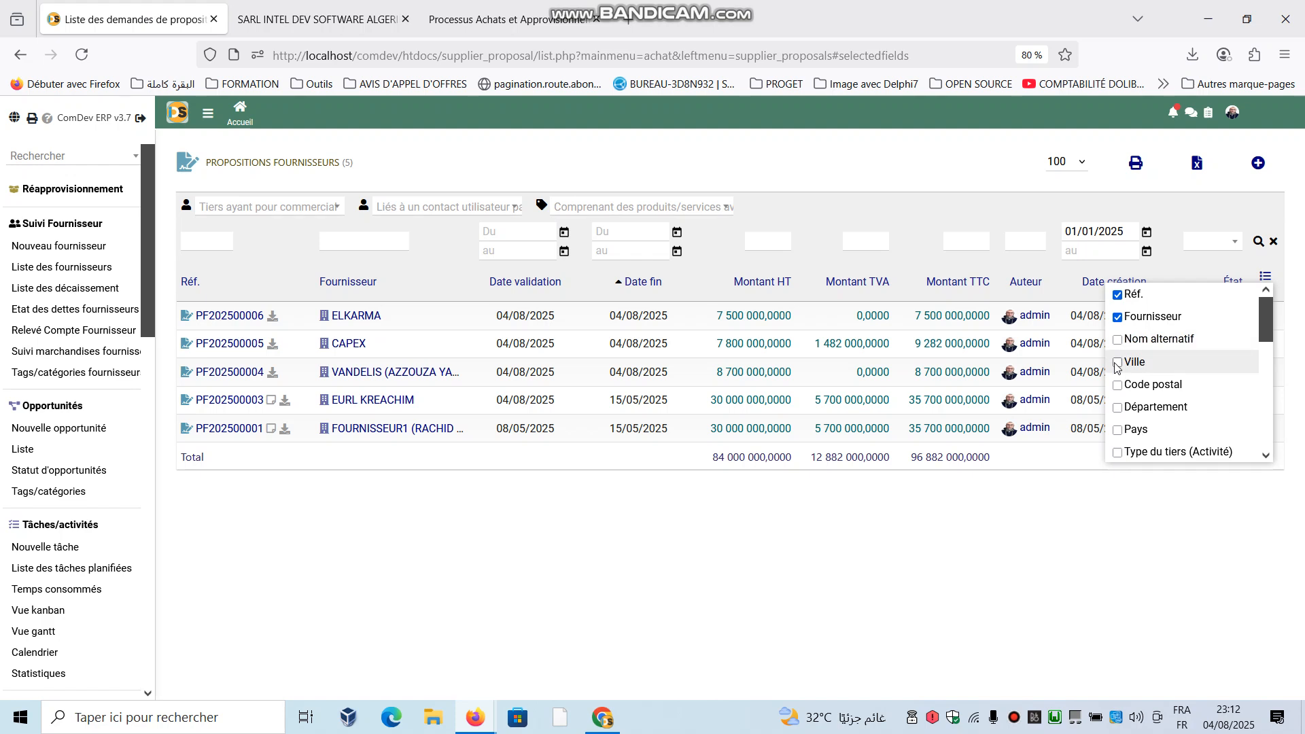
pyautogui.scroll(-3, 1124, 399)
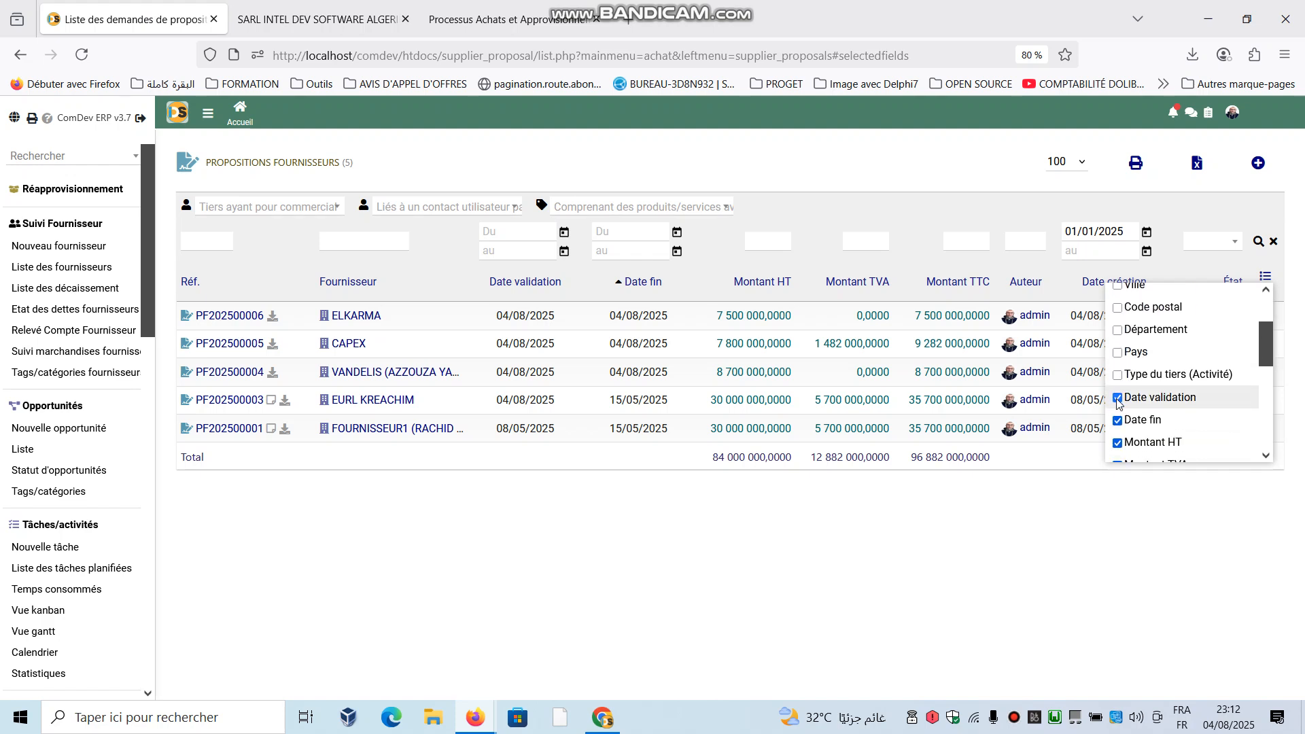
pyautogui.scroll(-6, 1120, 404)
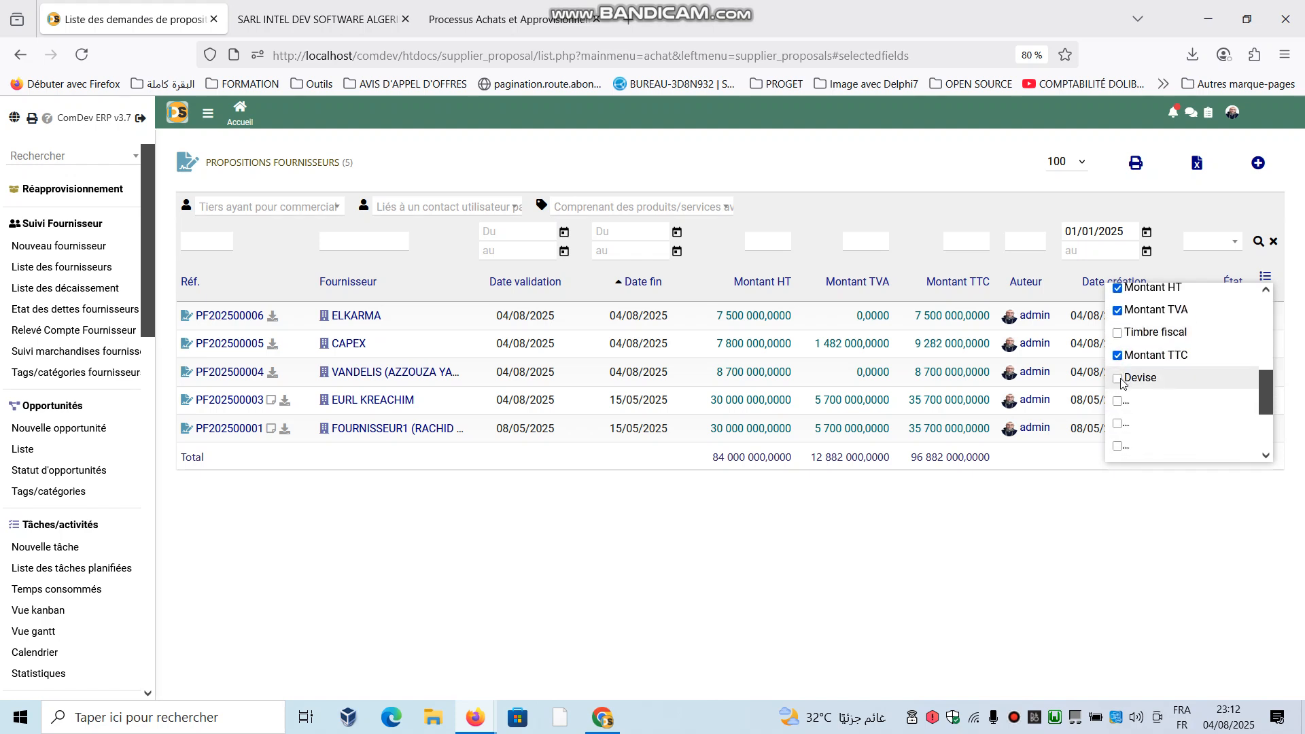
pyautogui.scroll(-5, 1128, 418)
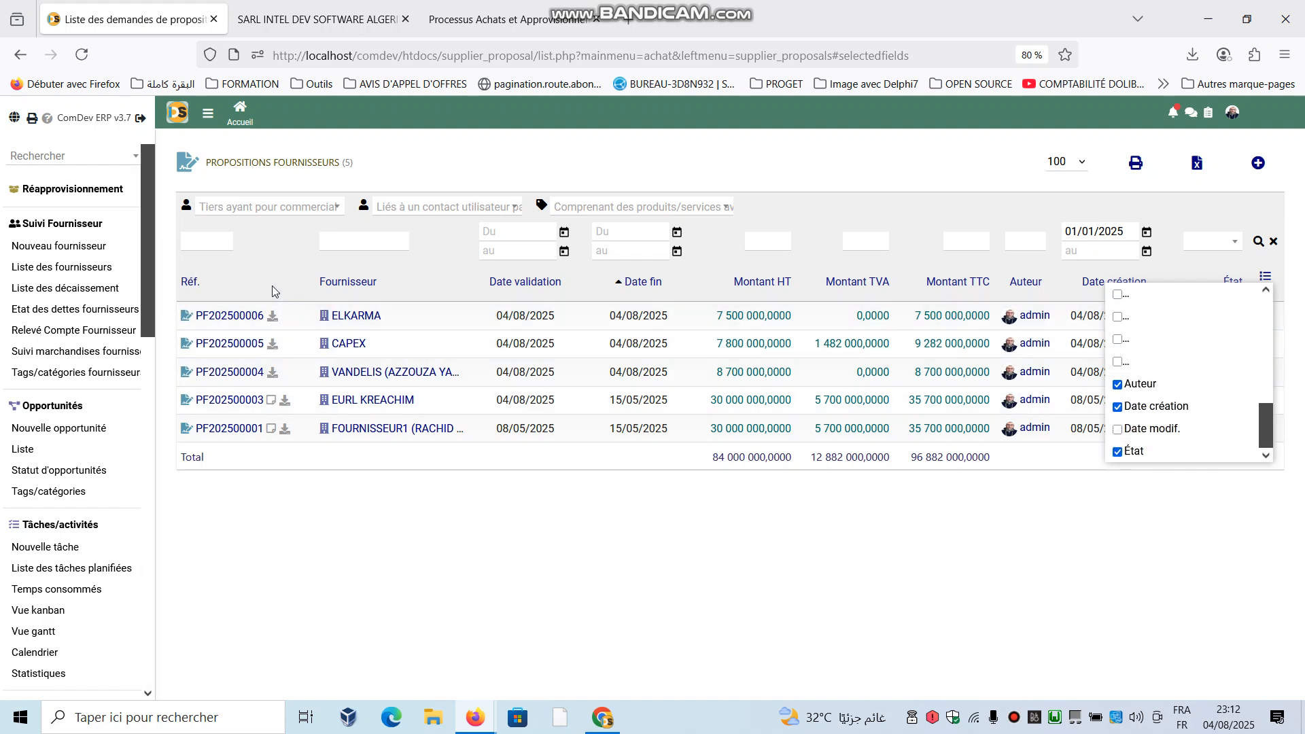
# - Open supplier proposal PF202500006 and review the purchase price record of its product reference Ref_0005
pyautogui.click(228, 318)
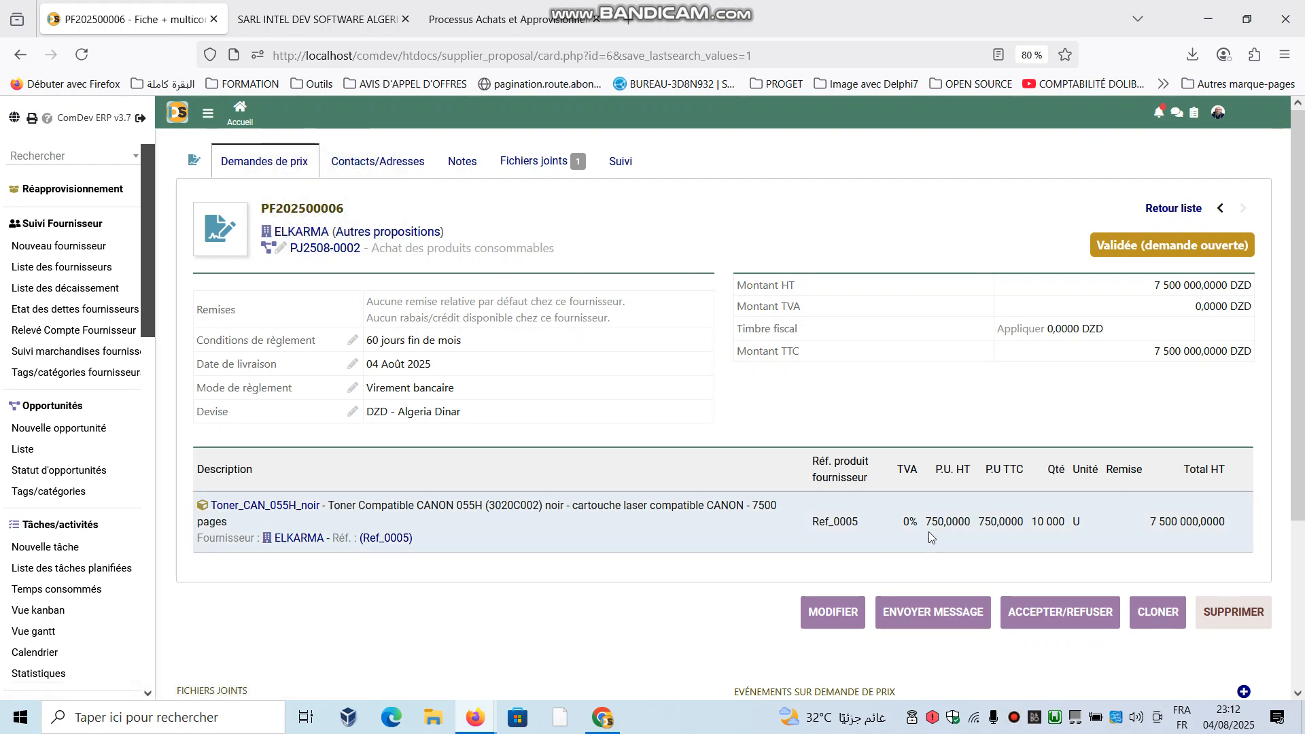
pyautogui.click(385, 538)
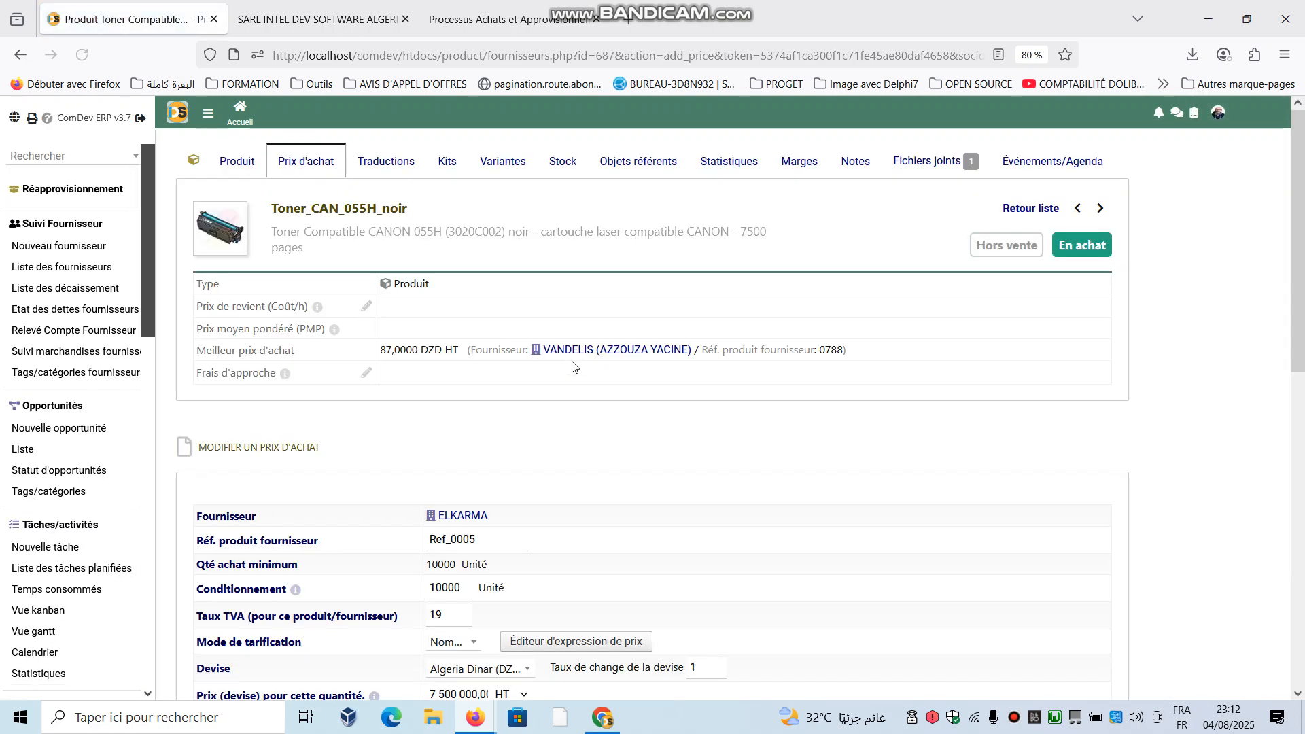
pyautogui.scroll(-2, 572, 370)
pyautogui.scroll(-3, 572, 371)
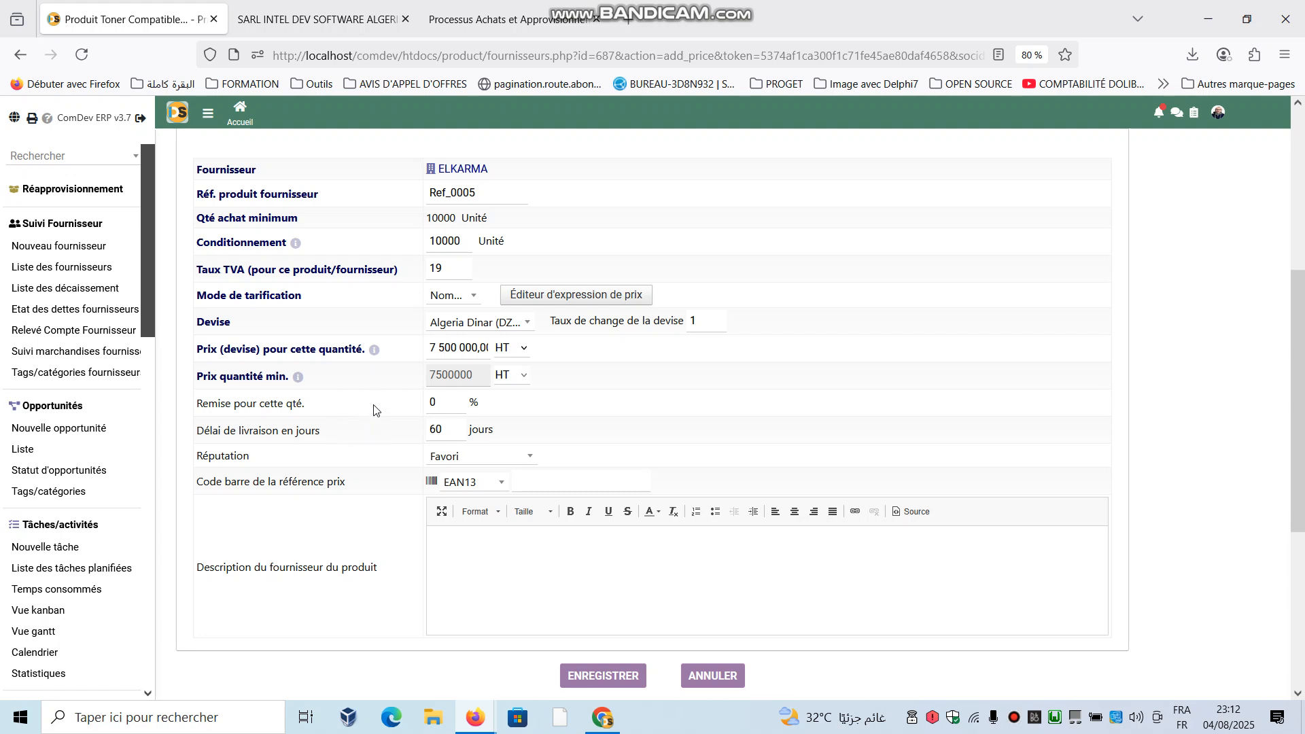
pyautogui.scroll(2, 375, 418)
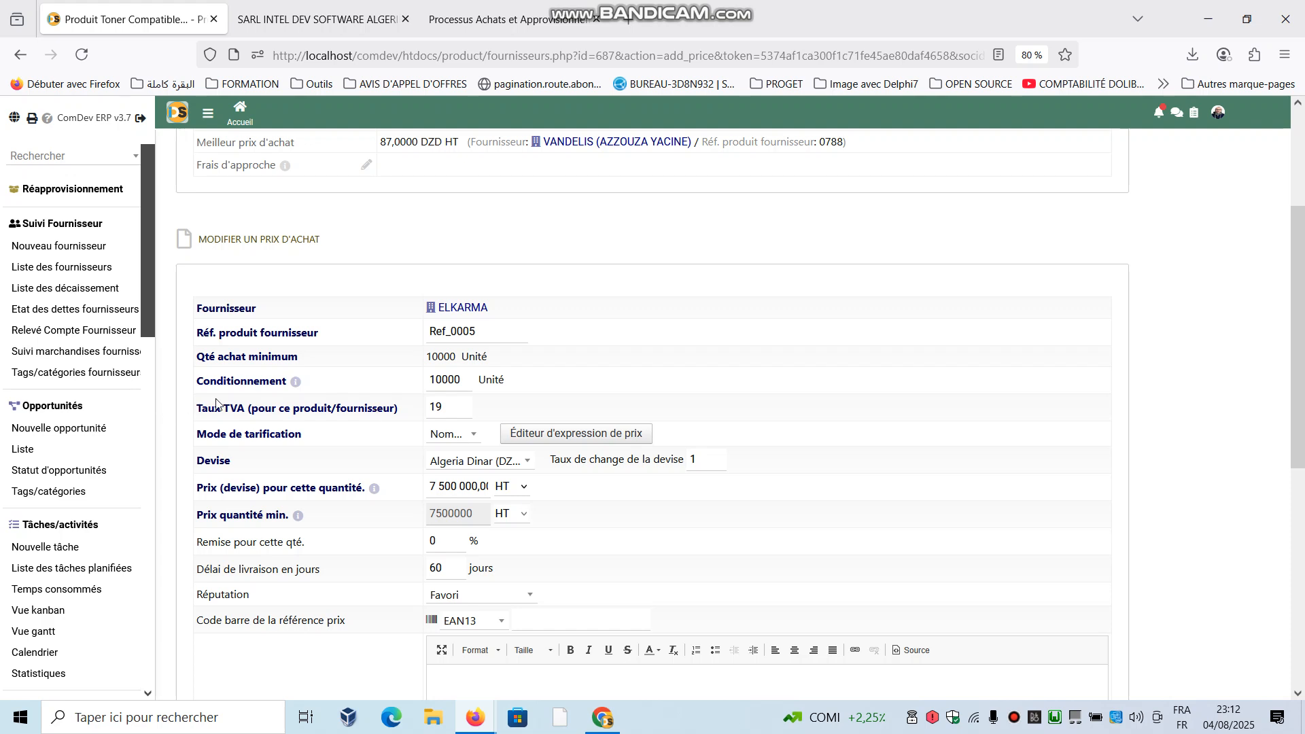
# - Open supplier proposal PF202500006 from the supplier proposals list and save its status as Accepté
pyautogui.moveTo(145, 312); pyautogui.dragTo(149, 434)
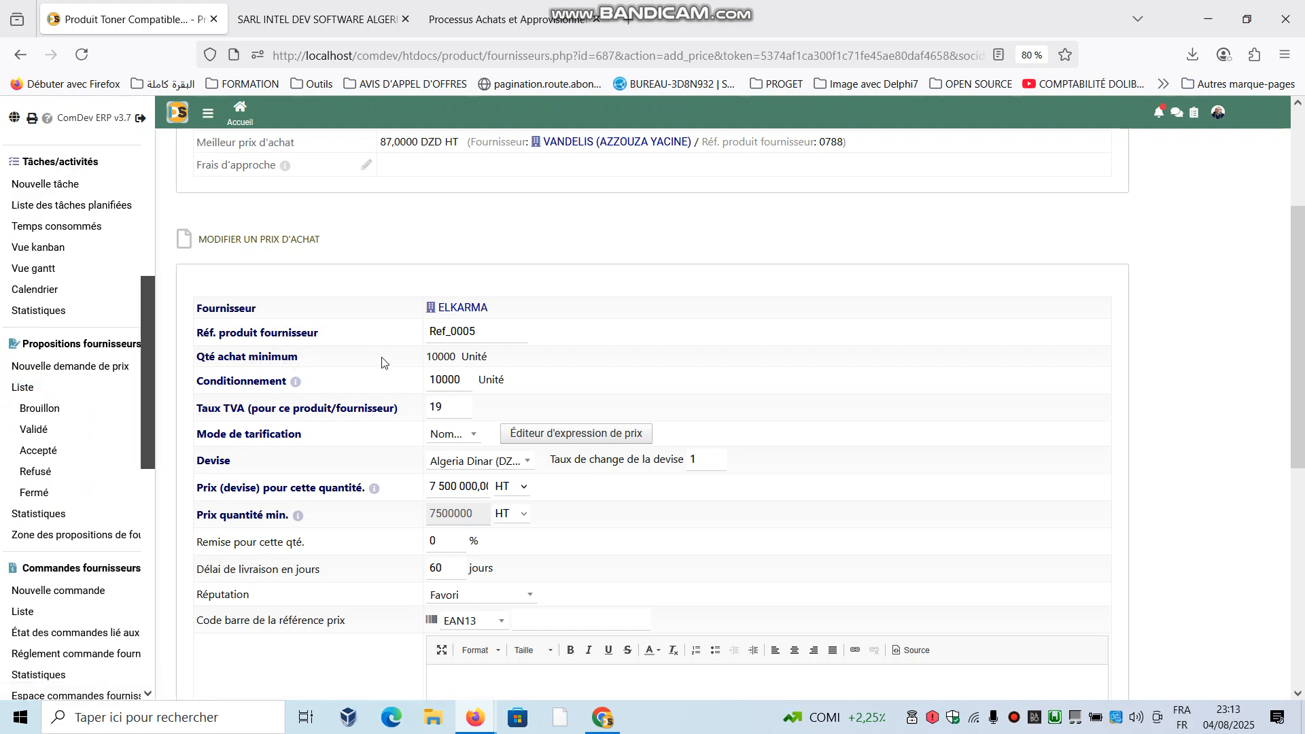
pyautogui.click(23, 387)
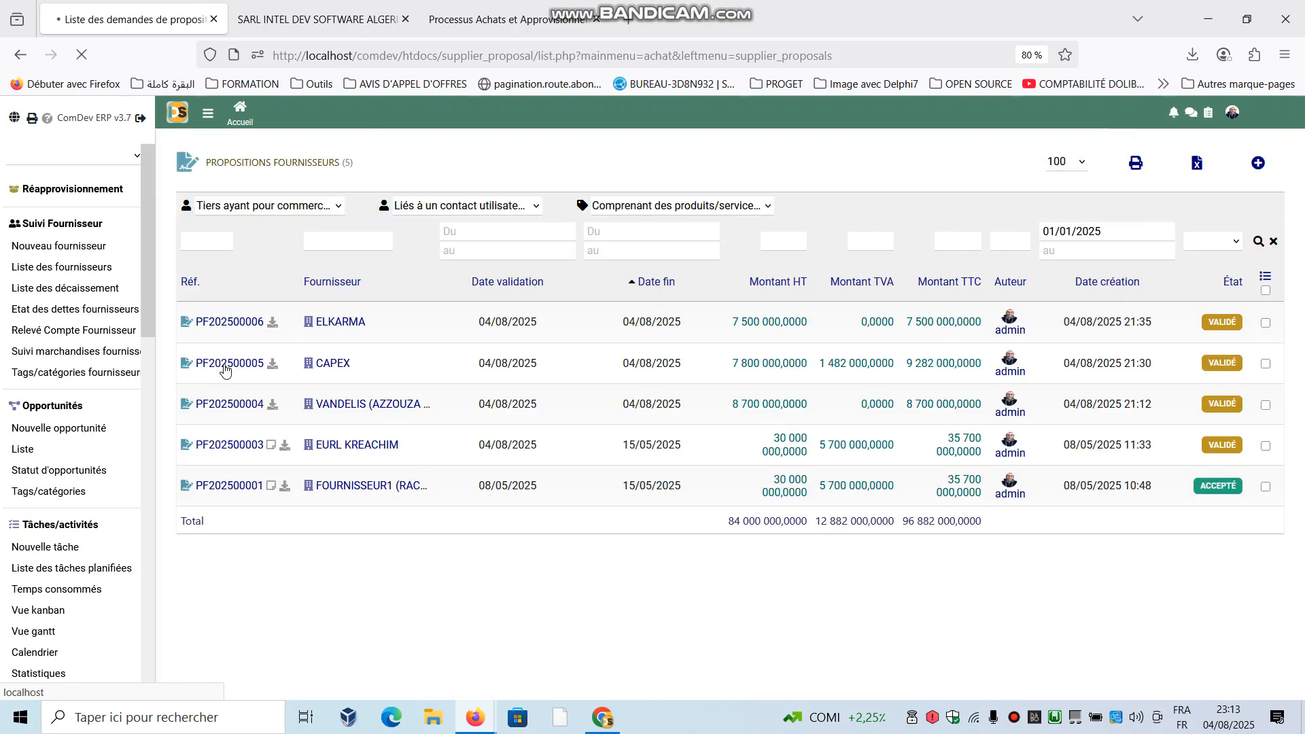
pyautogui.click(234, 320)
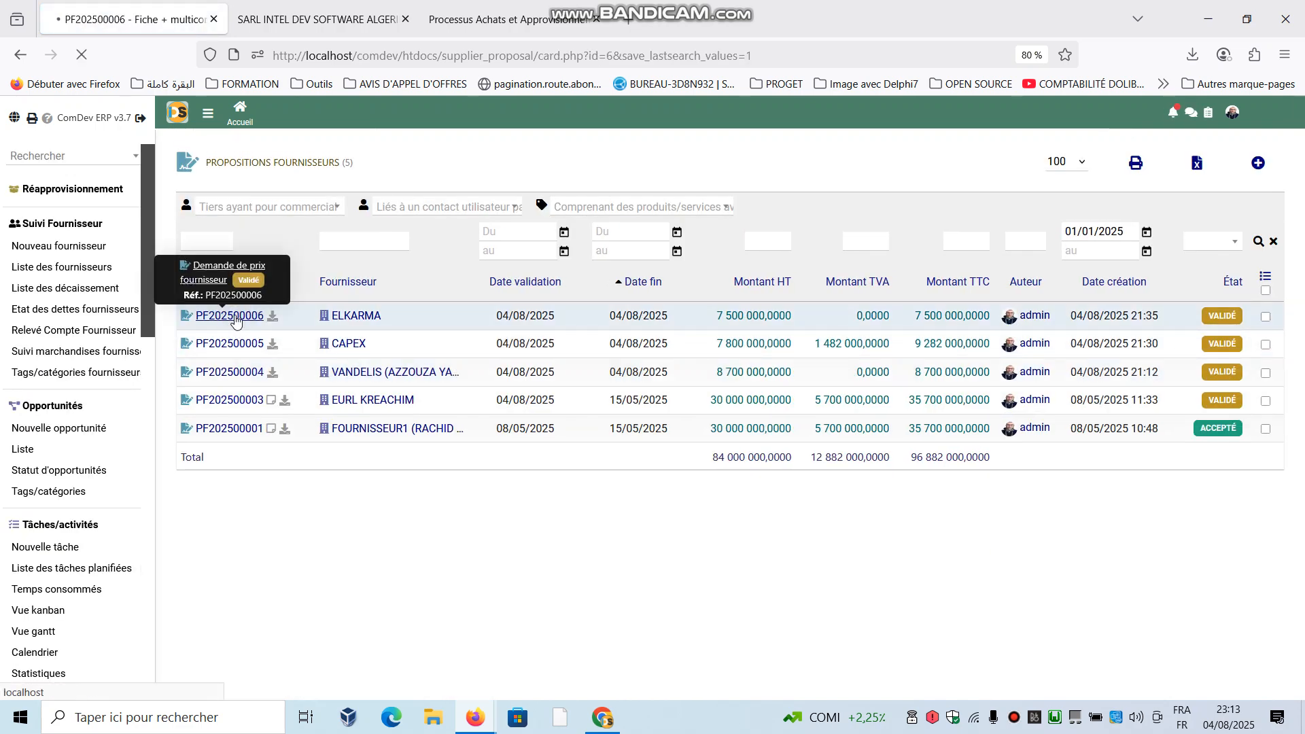
pyautogui.click(1060, 612)
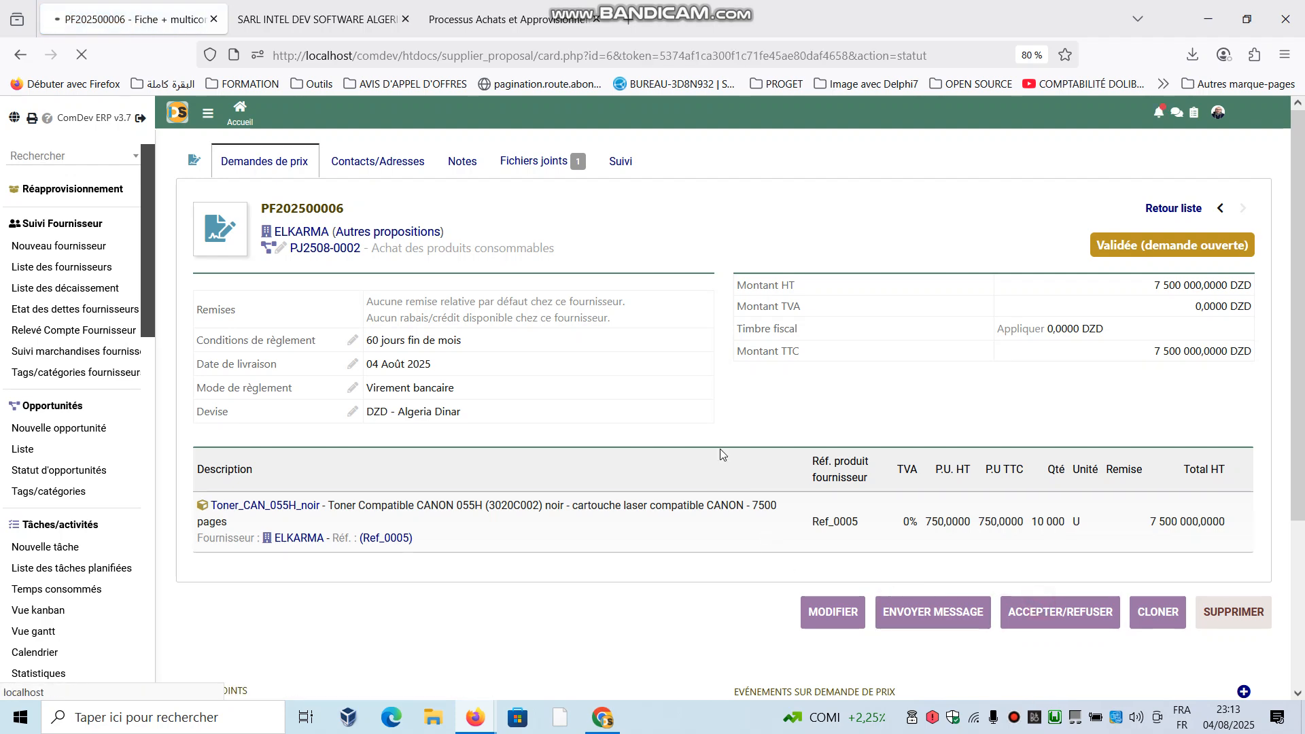
pyautogui.scroll(-2, 688, 501)
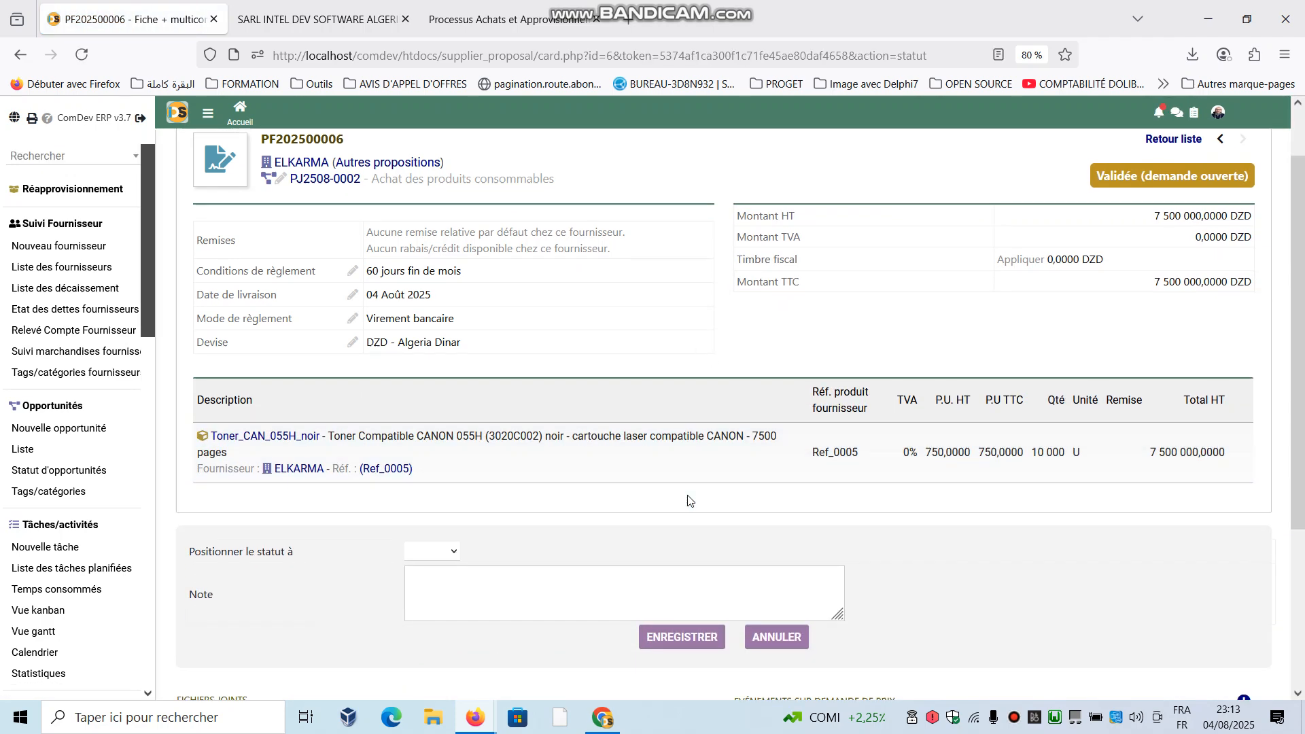
pyautogui.click(435, 554)
pyautogui.click(423, 593)
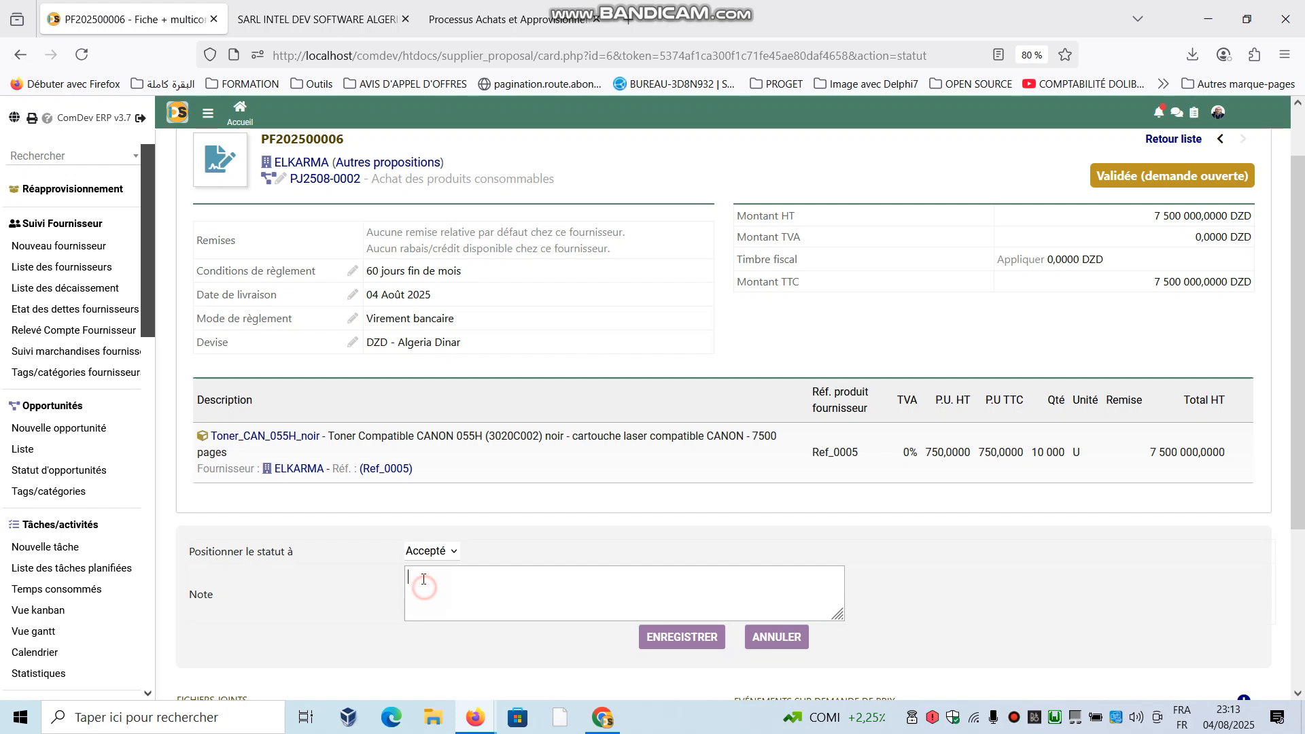
pyautogui.click(707, 642)
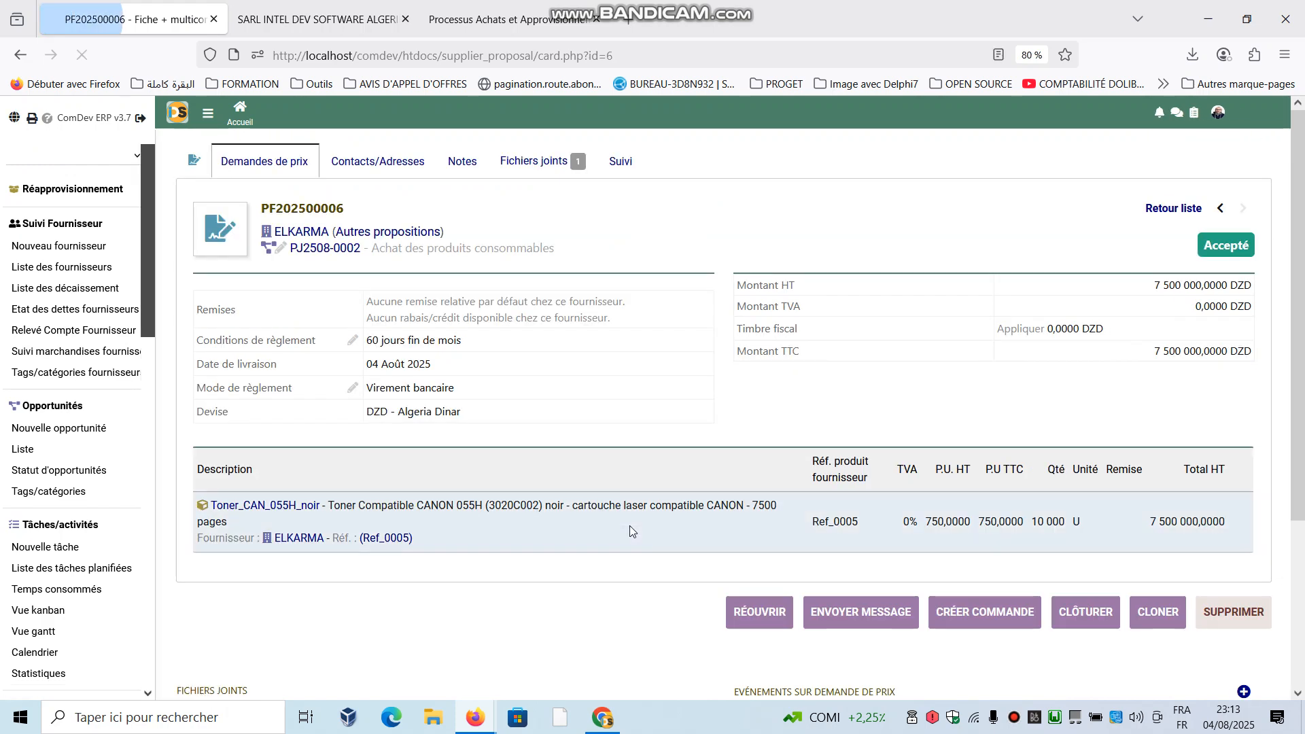
# - Consult the purchasing process diagram, and review the draft supplier order linked to the accepted ELKARMA proposal
pyautogui.click(514, 15)
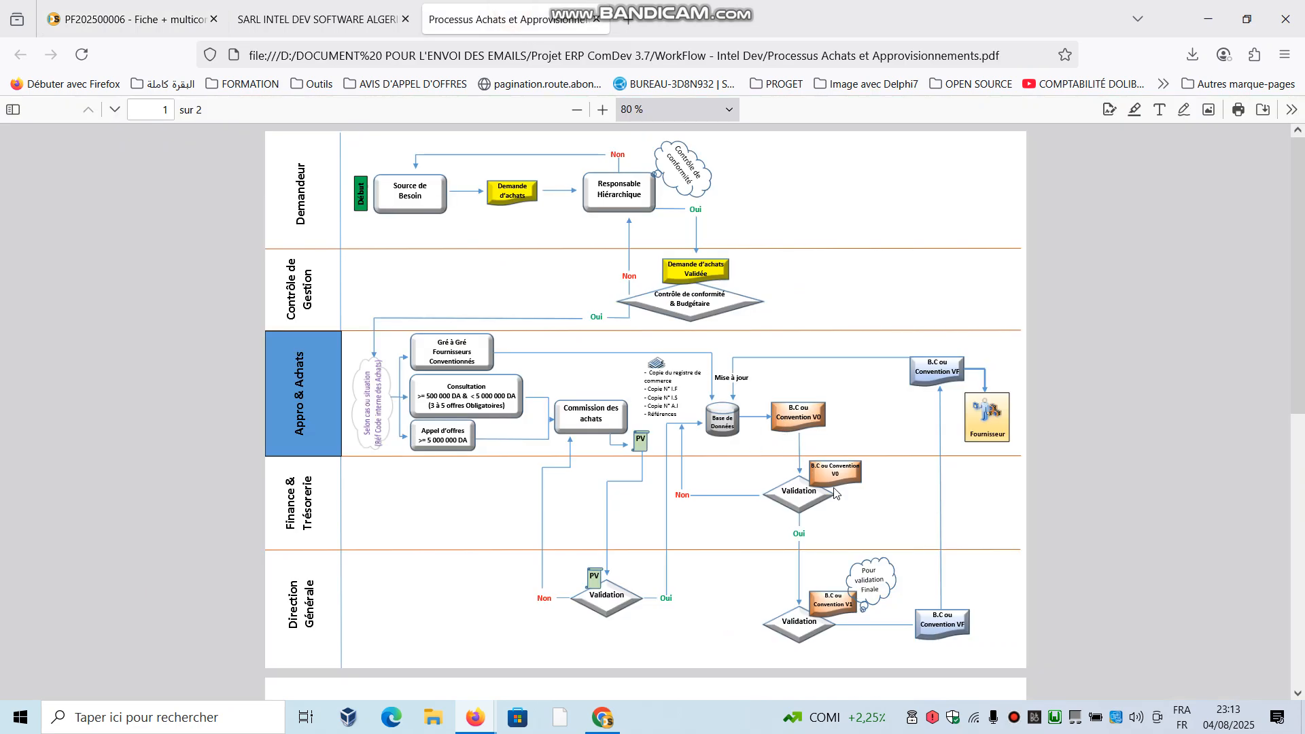
pyautogui.click(178, 8)
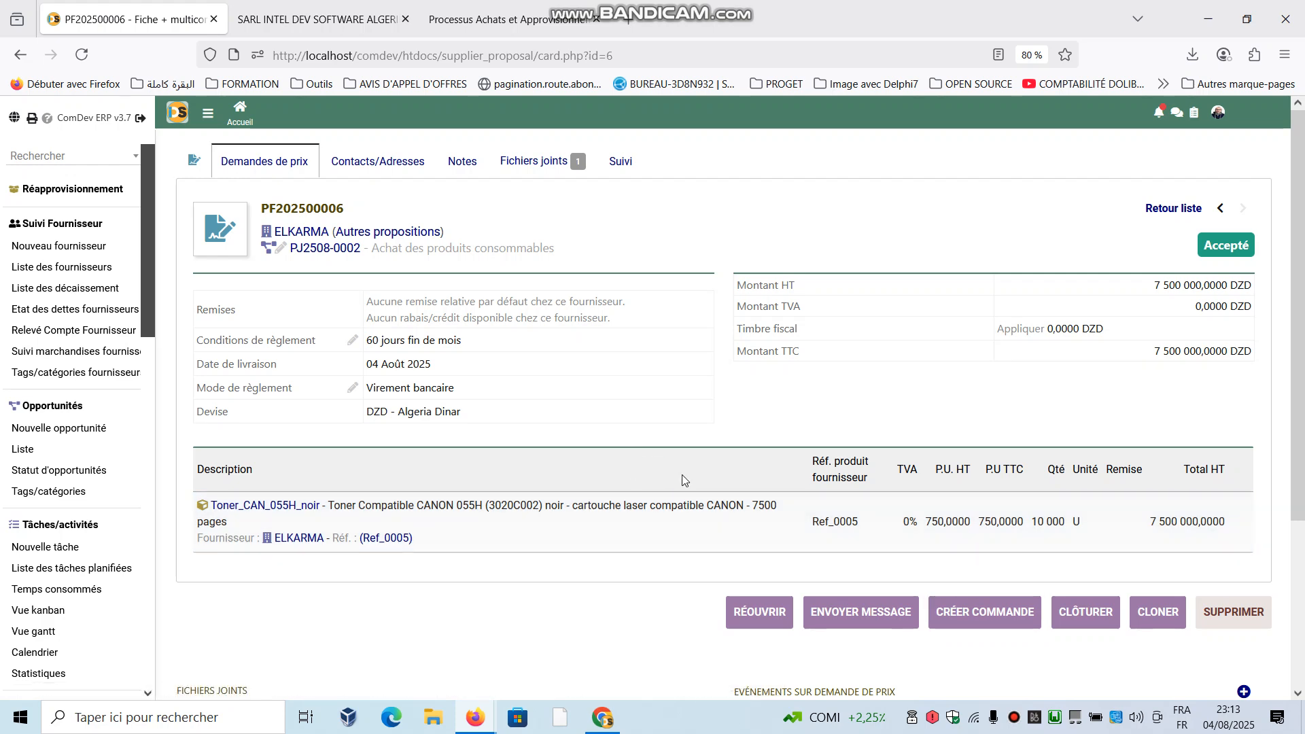
pyautogui.scroll(-3, 684, 491)
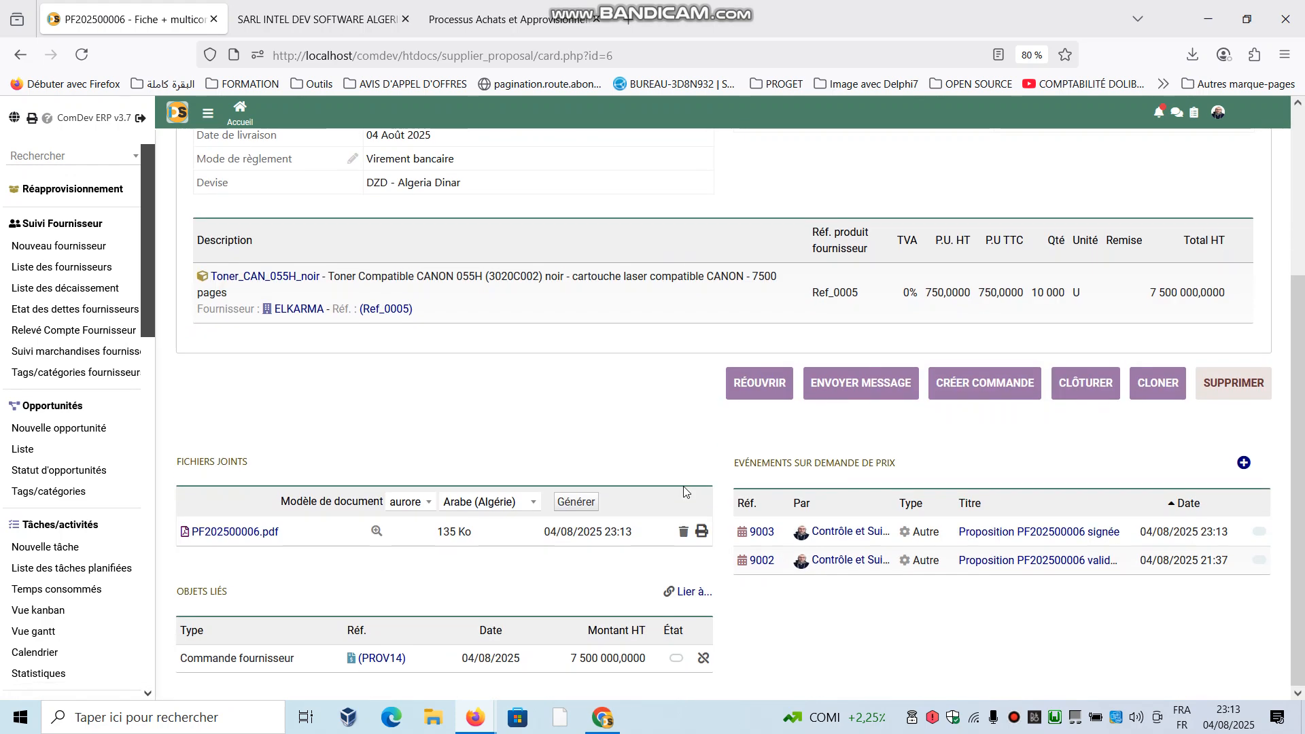
pyautogui.click(383, 660)
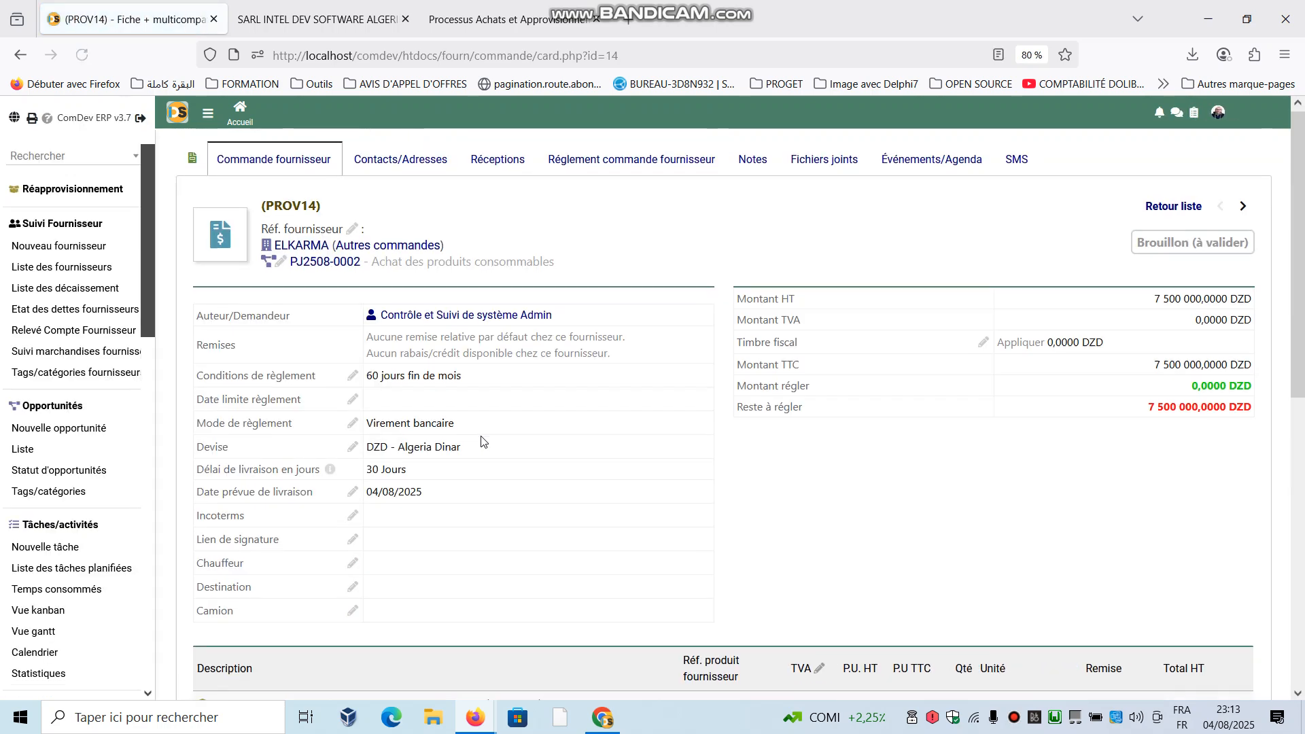
pyautogui.scroll(-5, 516, 453)
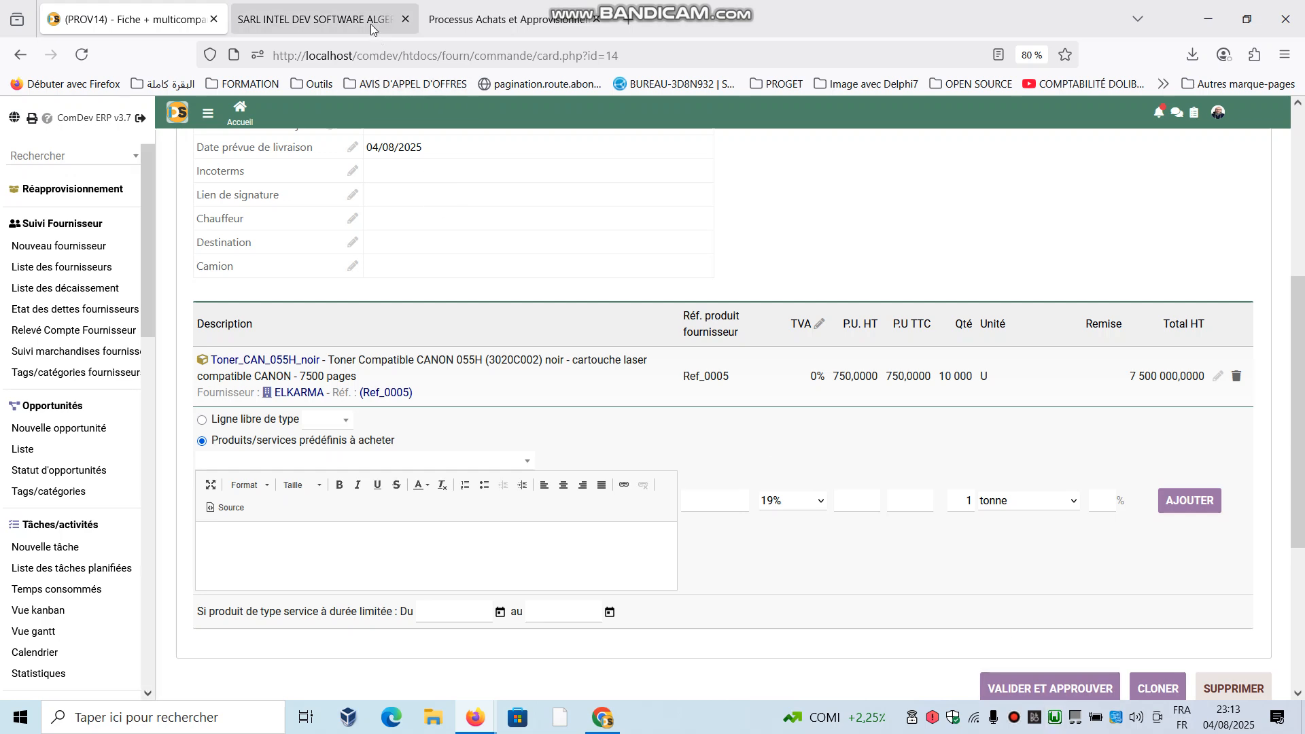
# - Review the purchasing workflow documents, focusing on the comparison and selection of offers after price request validation
pyautogui.click(458, 4)
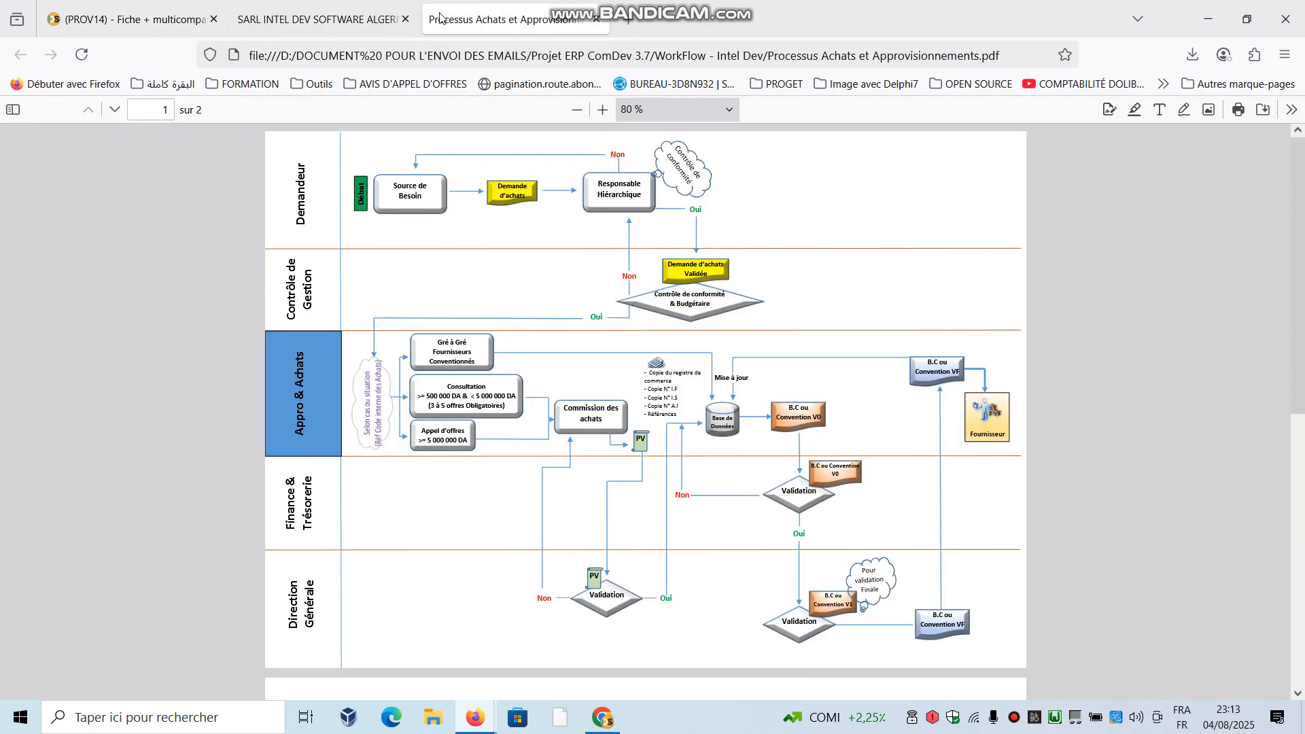
pyautogui.click(327, 19)
pyautogui.scroll(2, 598, 410)
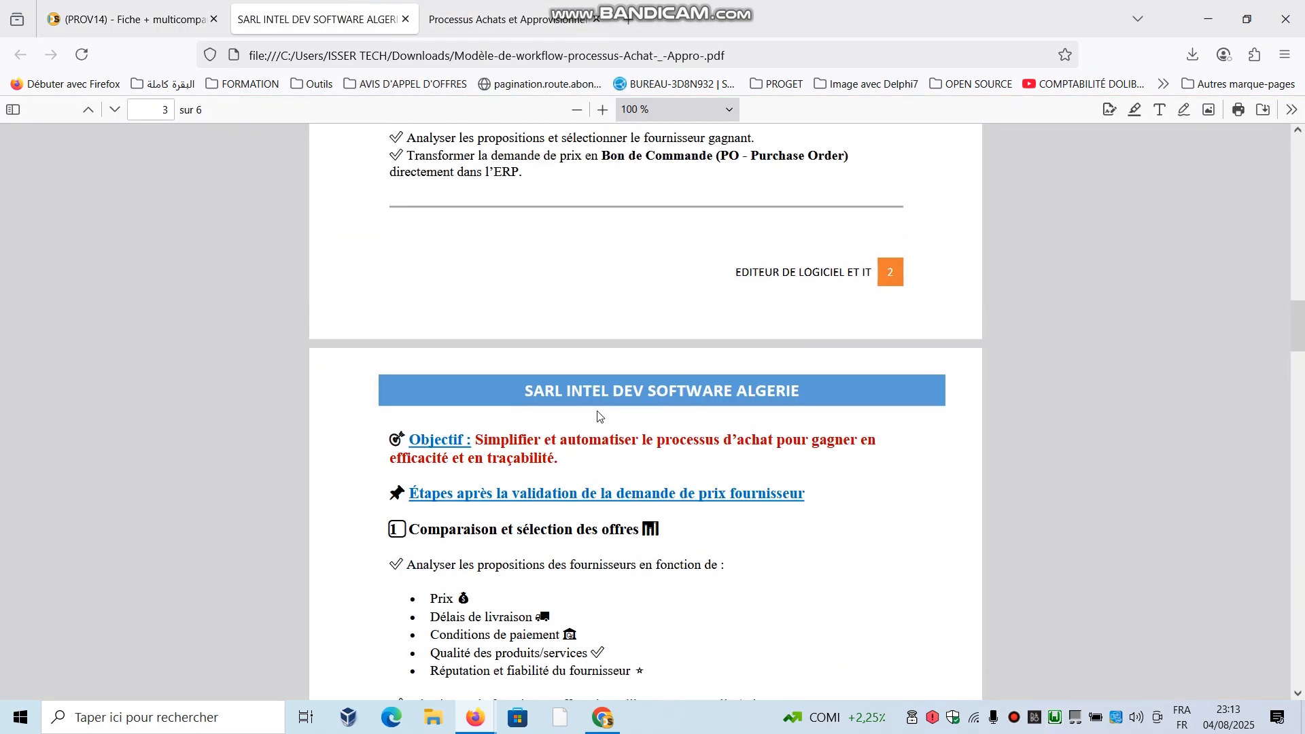
pyautogui.scroll(-4, 598, 412)
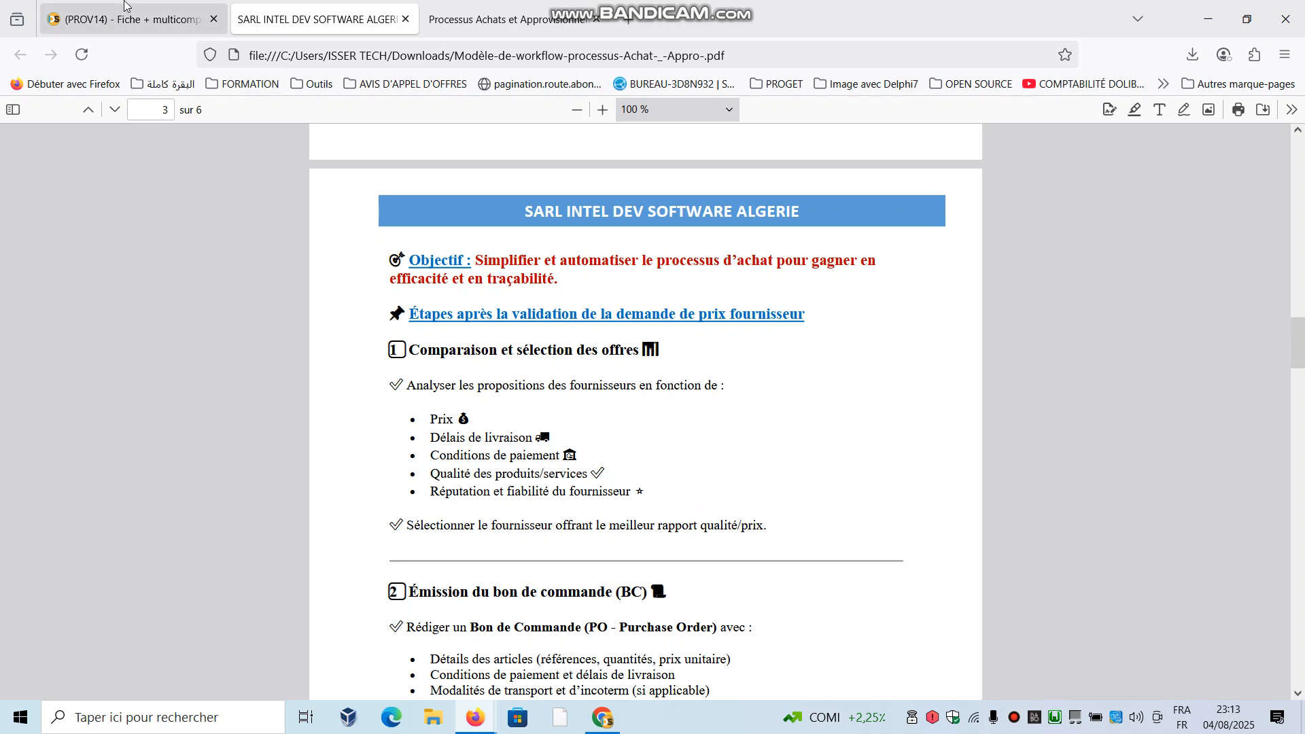
# - Open the purchase price record of Ref_0005 from the supplier order and examine the available supplier reputation options
pyautogui.click(192, 25)
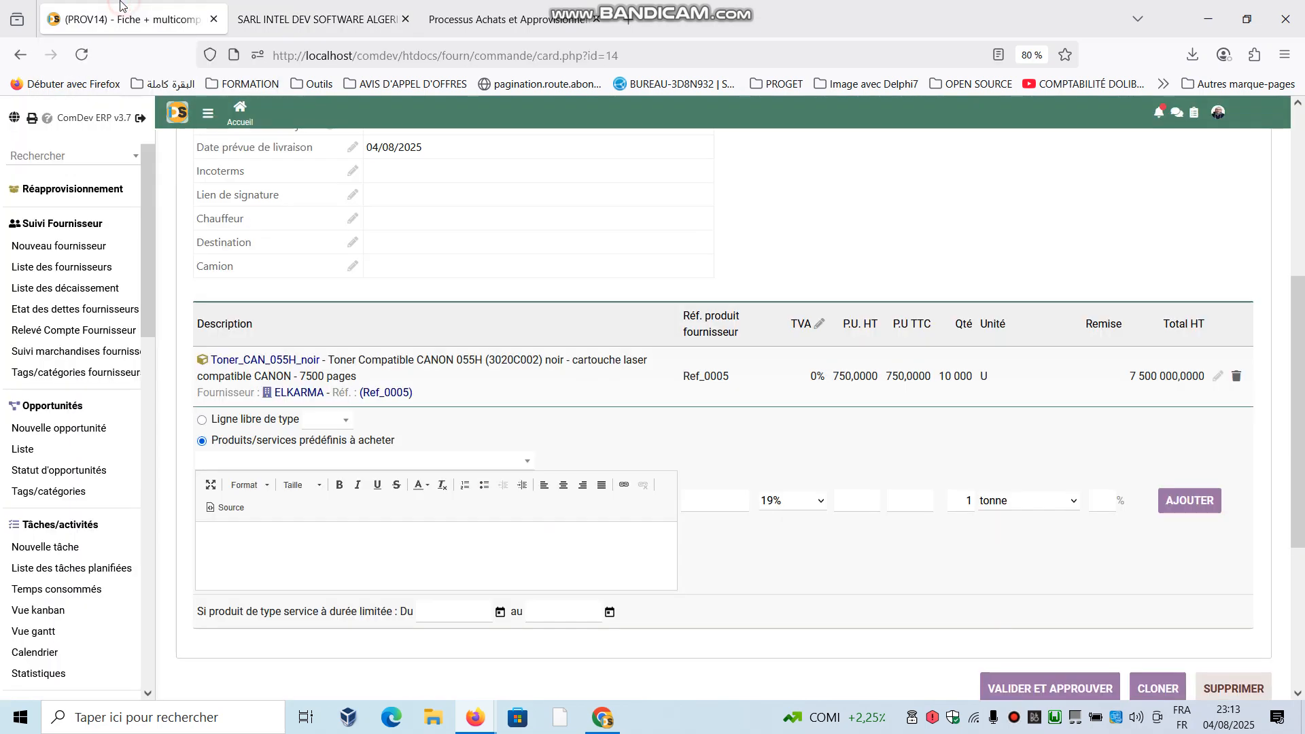
pyautogui.click(378, 394)
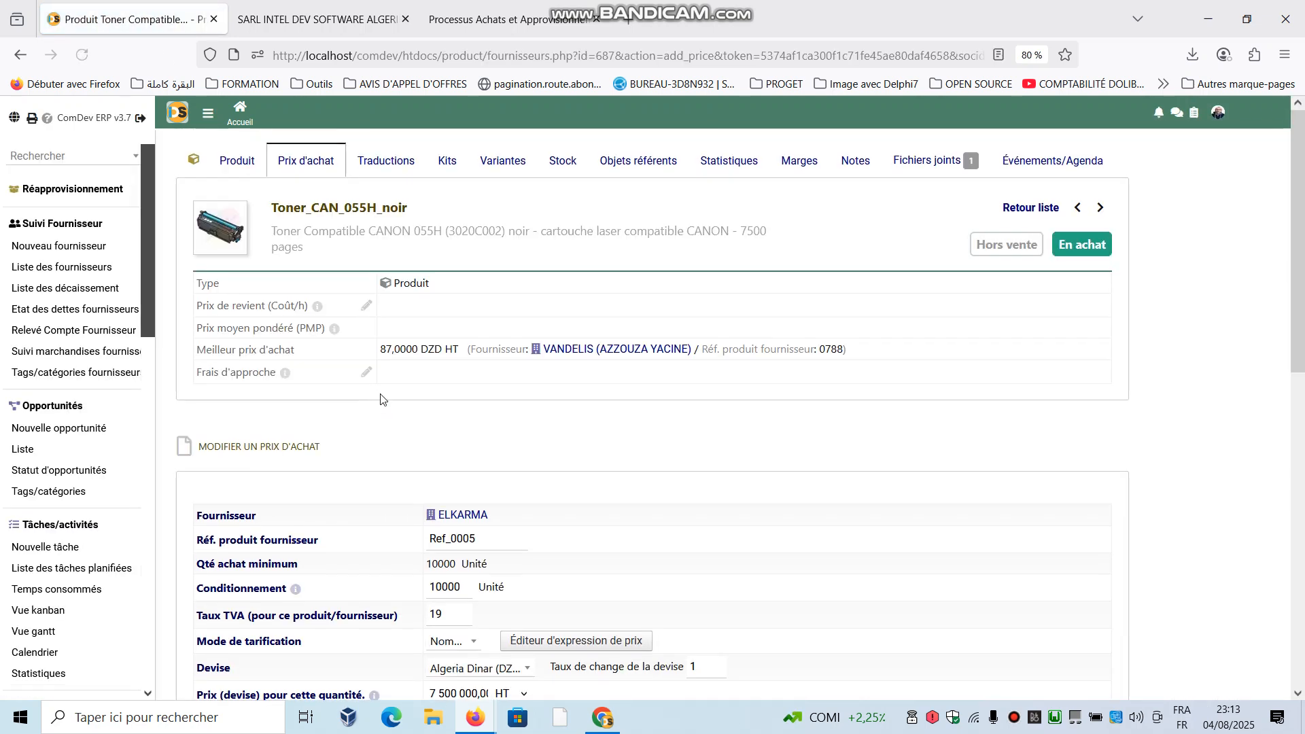
pyautogui.scroll(-5, 480, 476)
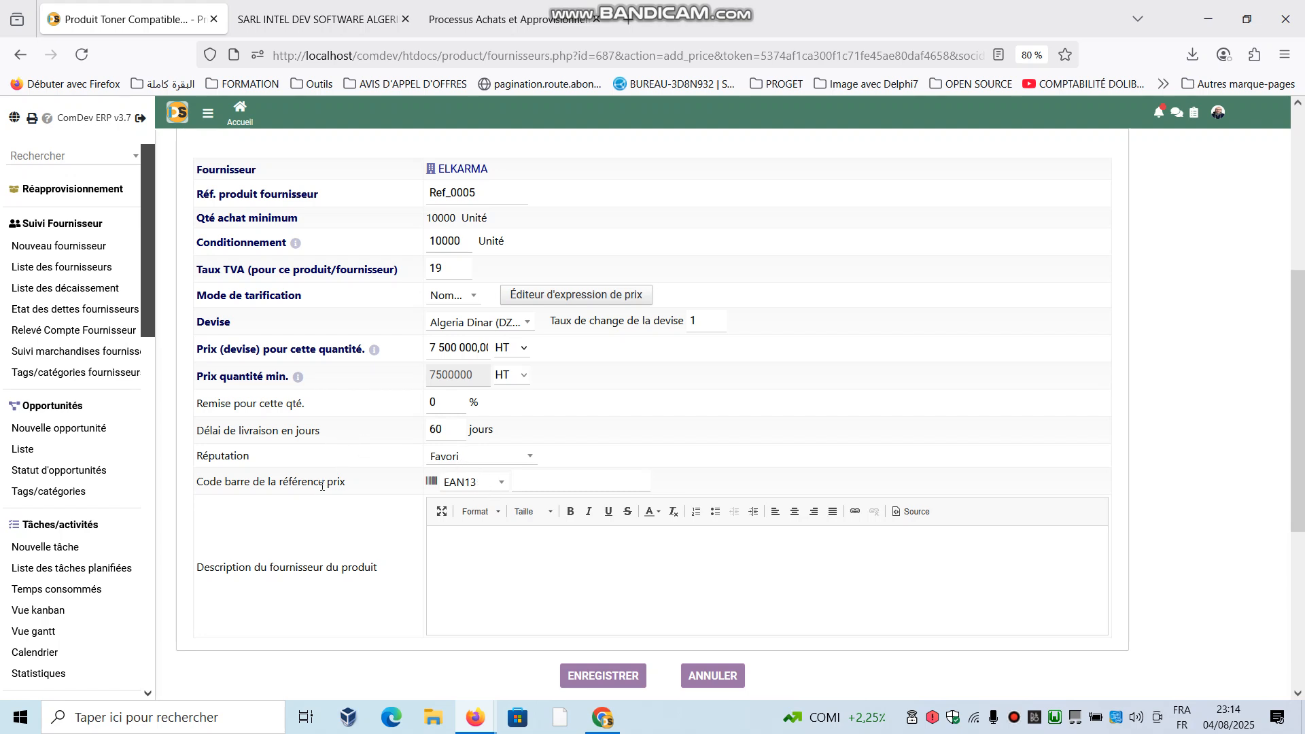
pyautogui.click(455, 457)
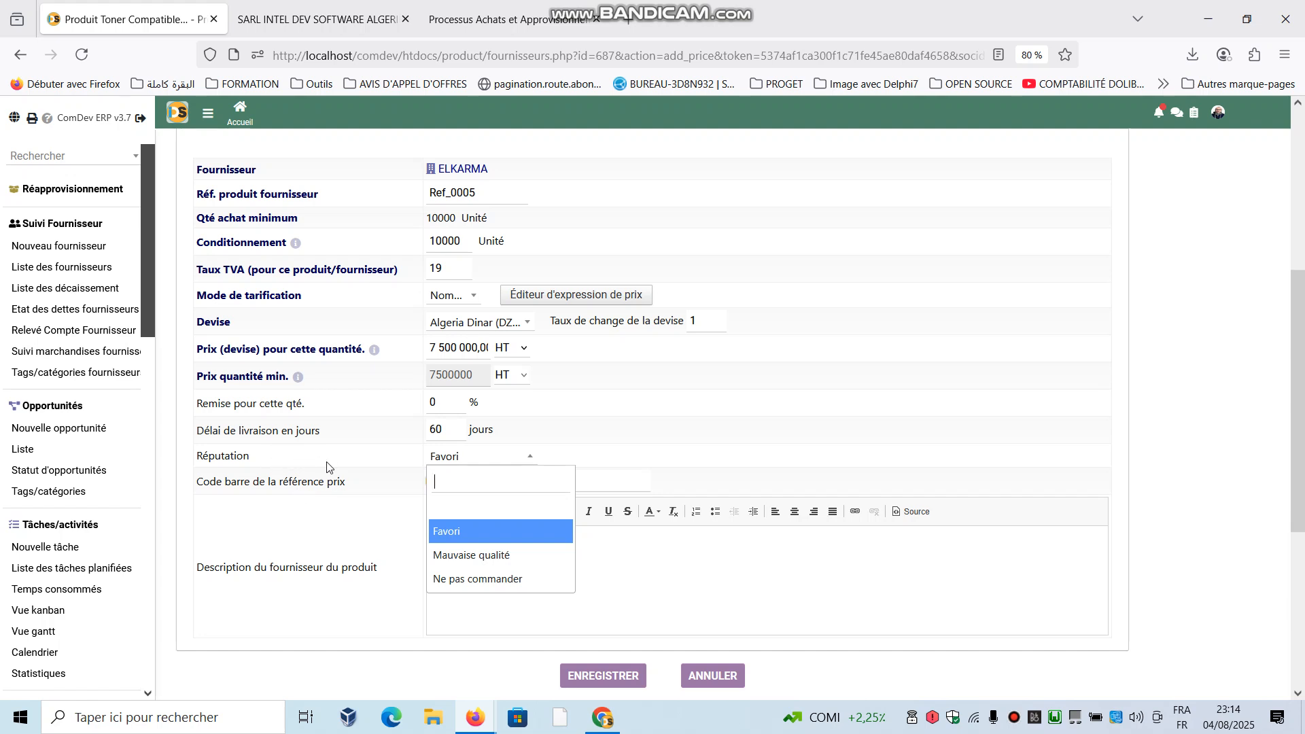
pyautogui.click(360, 449)
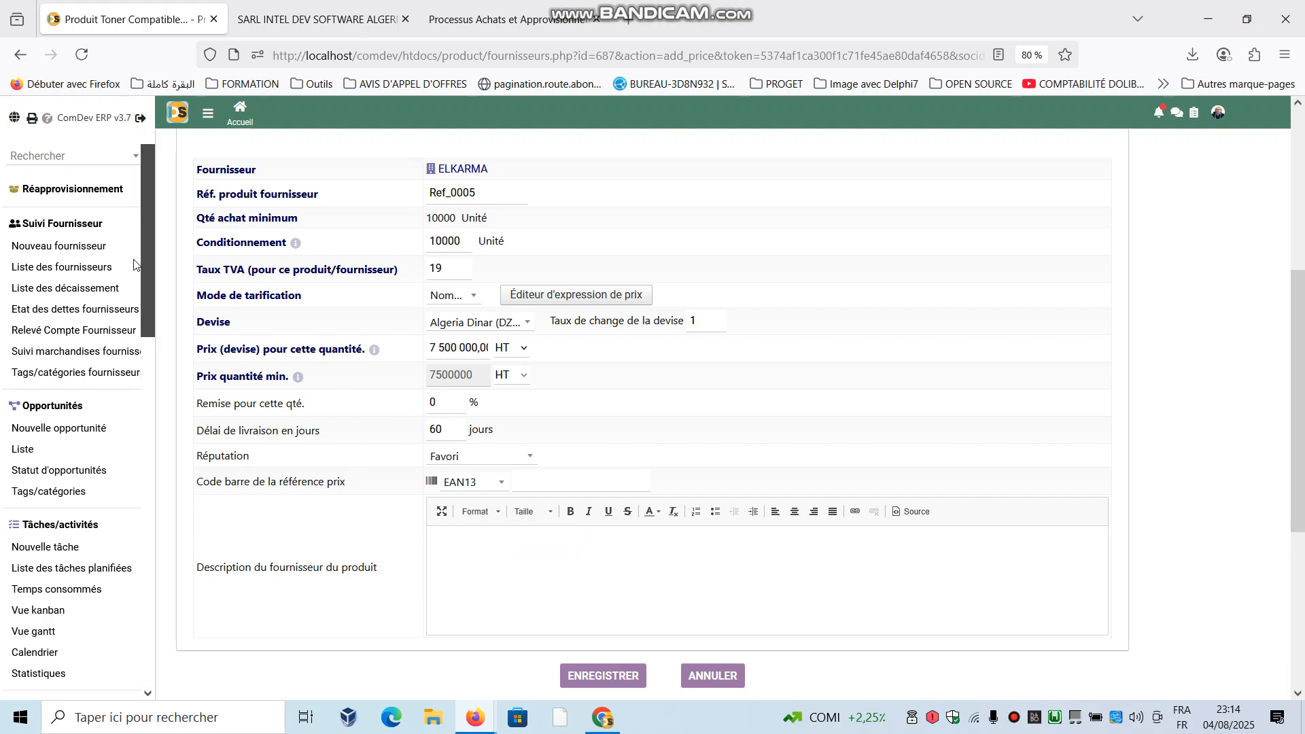
# - Return to the supplier proposals list and open the draft supplier order linked to proposal PF202500006
pyautogui.click(145, 298)
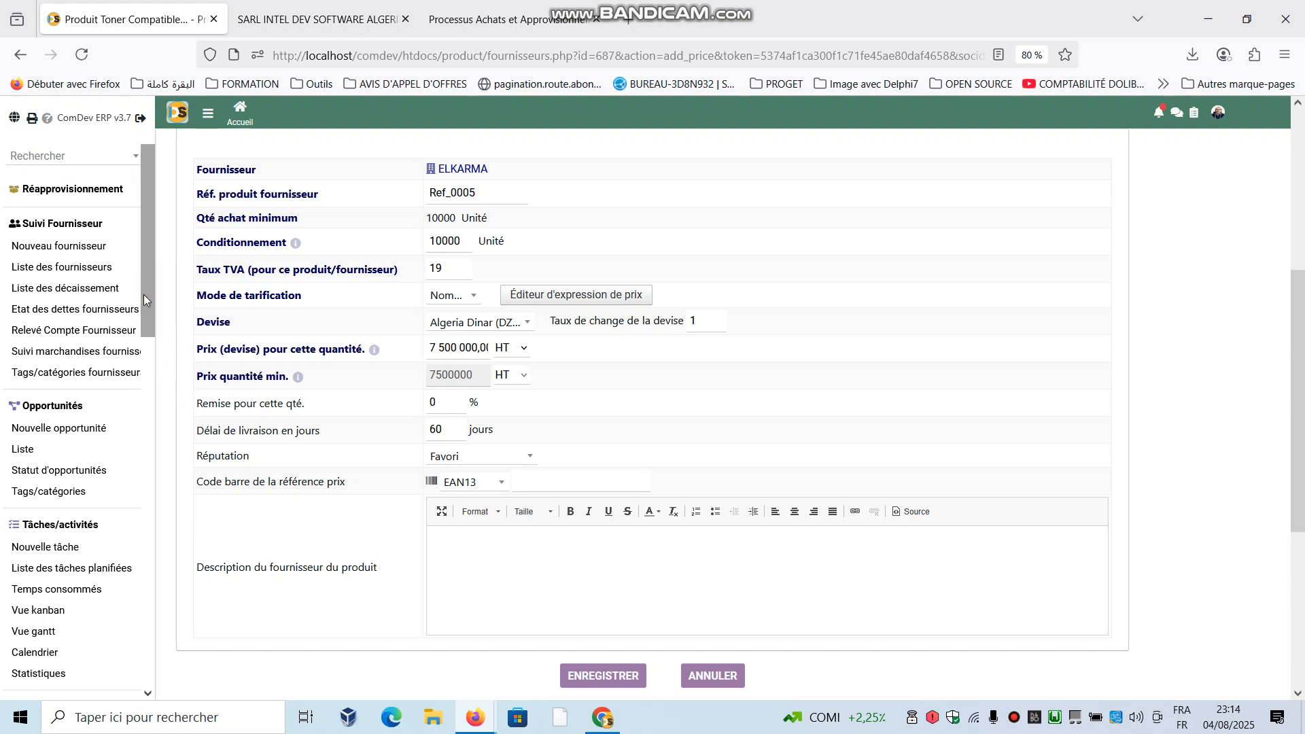
pyautogui.moveTo(144, 298); pyautogui.dragTo(145, 441)
pyautogui.click(23, 360)
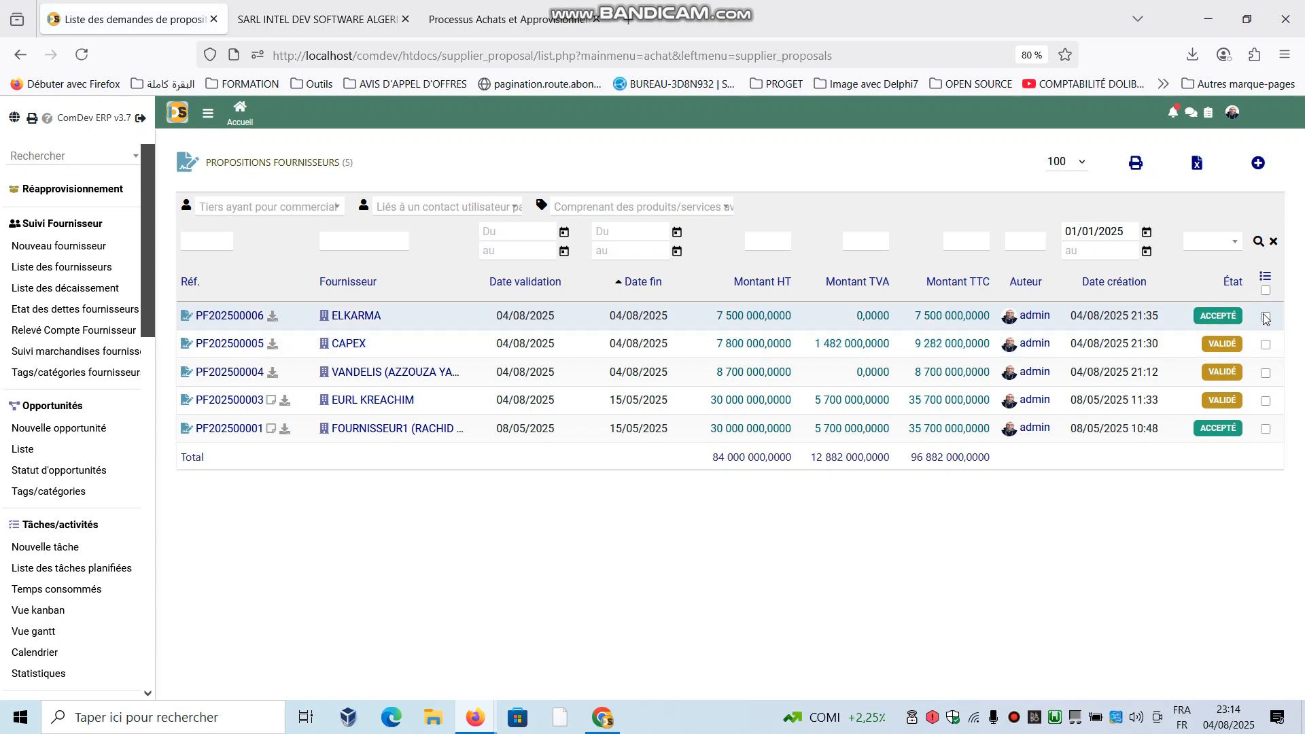
pyautogui.click(218, 315)
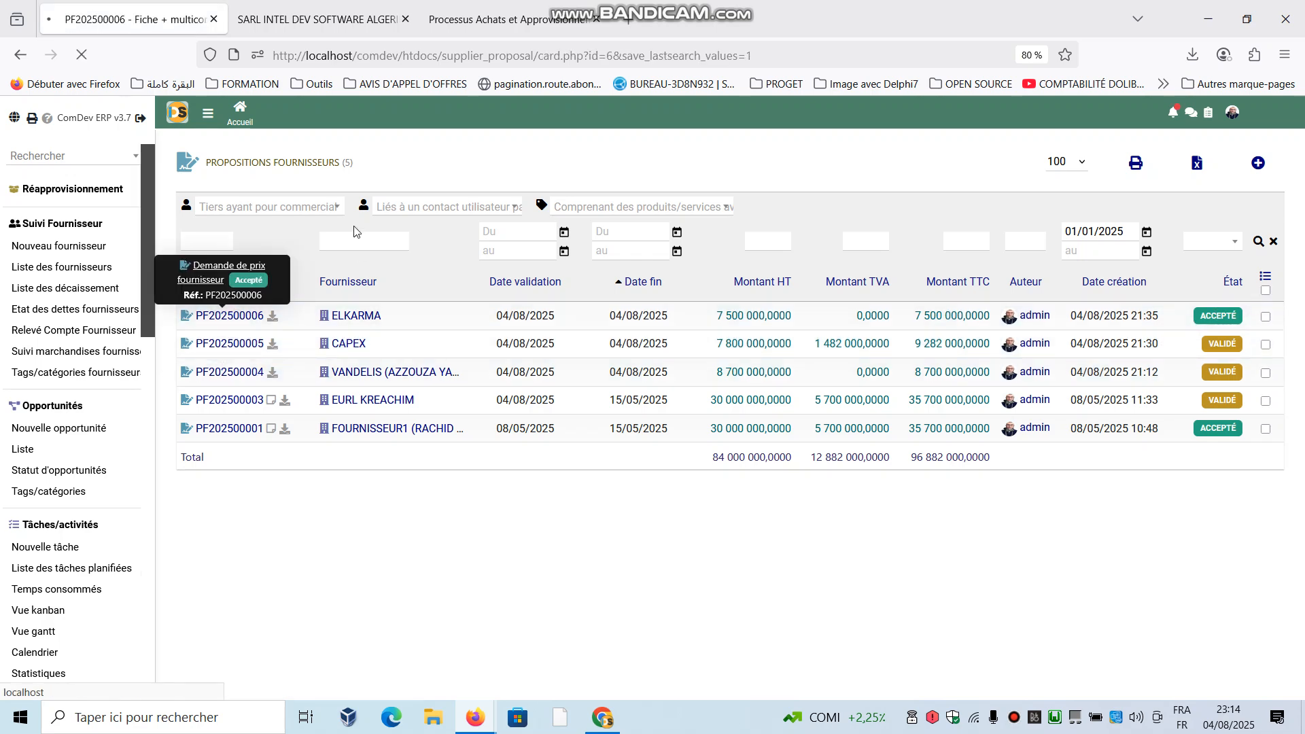
pyautogui.scroll(-3, 377, 333)
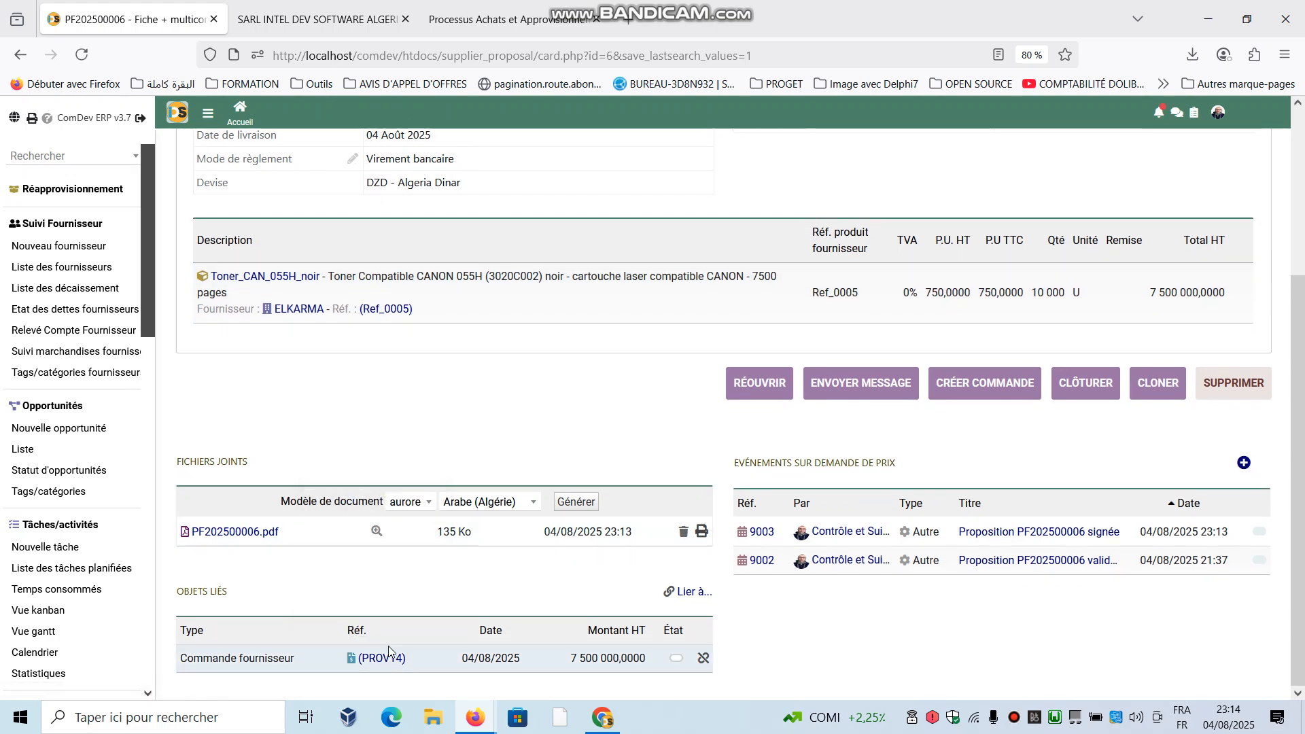
pyautogui.click(380, 658)
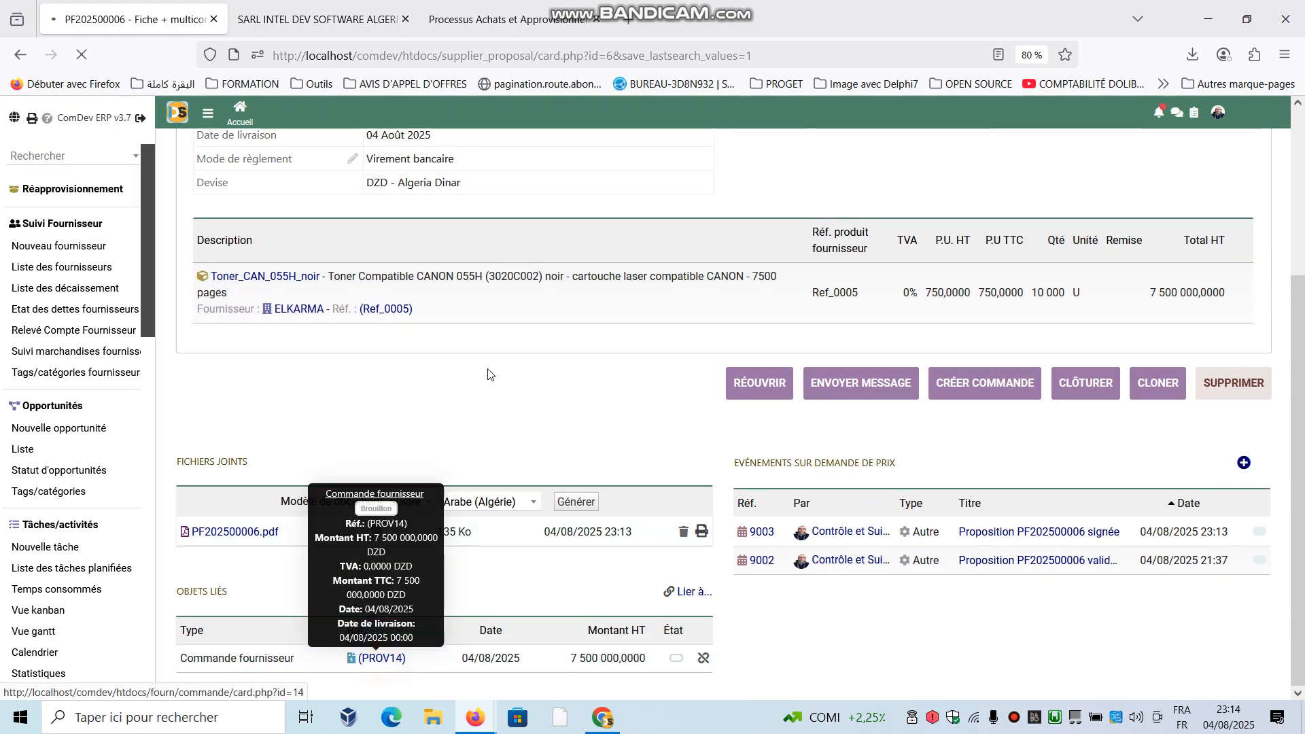
# - Validate and approve the draft ELKARMA supplier order, reading the notification notice before confirming
pyautogui.scroll(-5, 1025, 529)
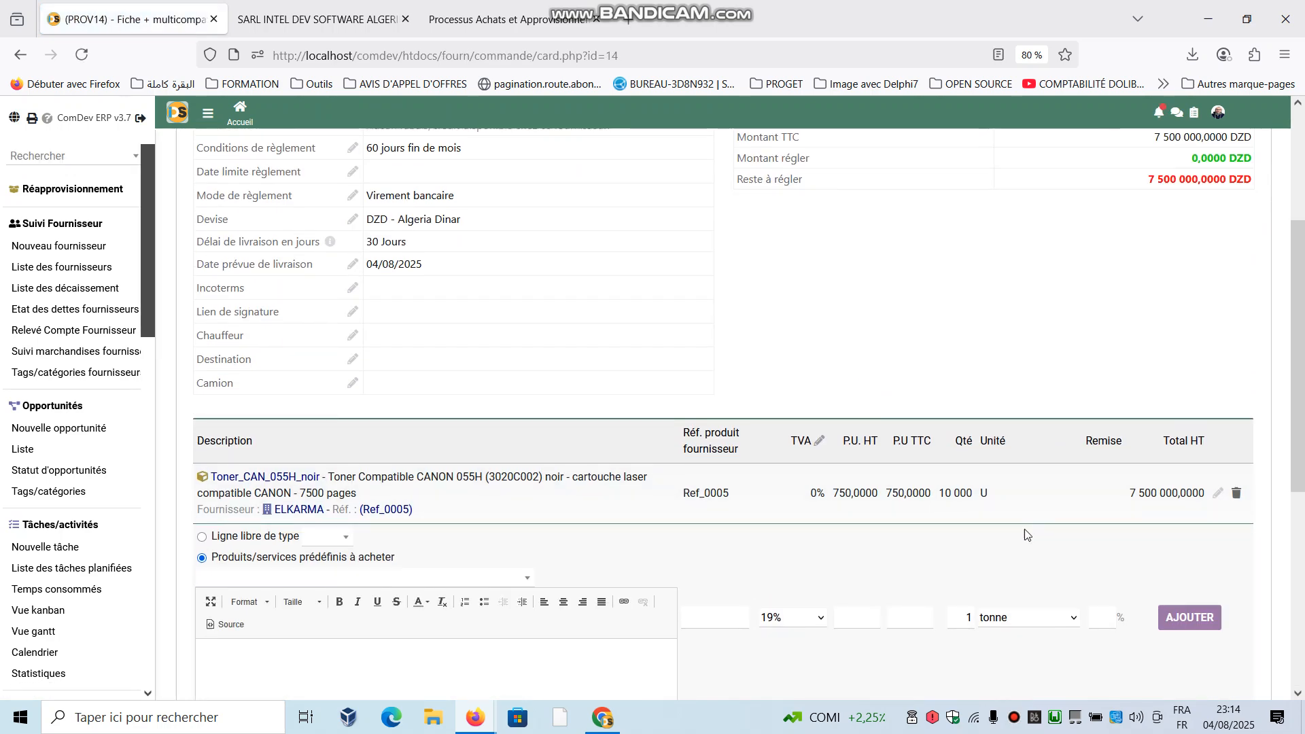
pyautogui.click(1044, 680)
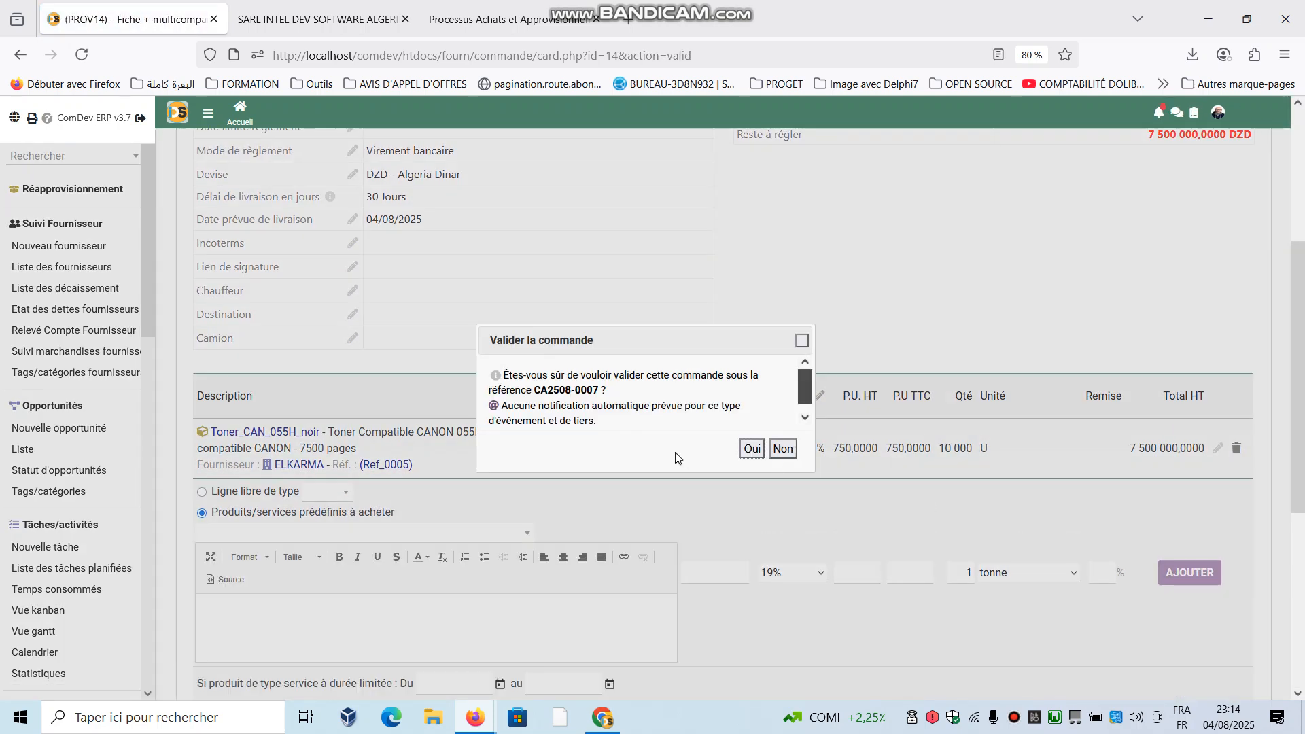
pyautogui.moveTo(502, 404); pyautogui.dragTo(643, 422)
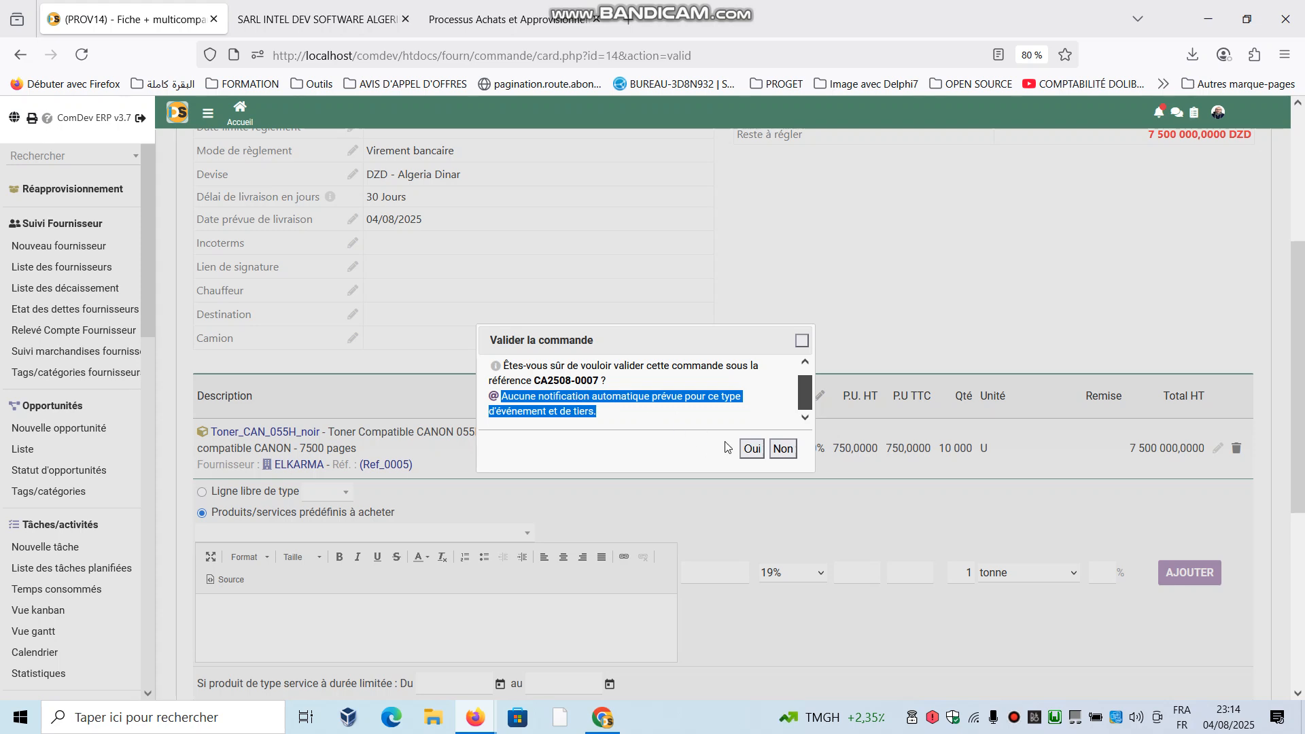
pyautogui.click(752, 449)
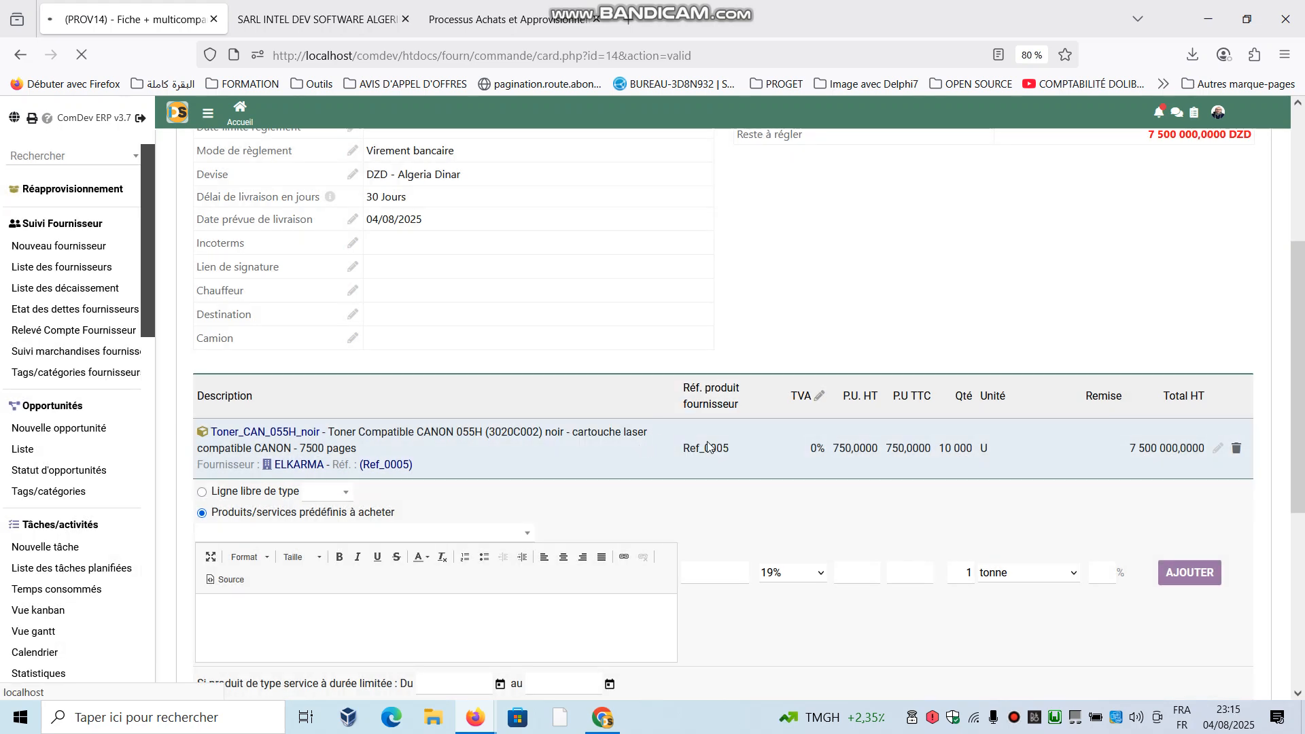
# - Review the approved supplier order's receptions, notes, attached files and event history
pyautogui.scroll(1, 743, 447)
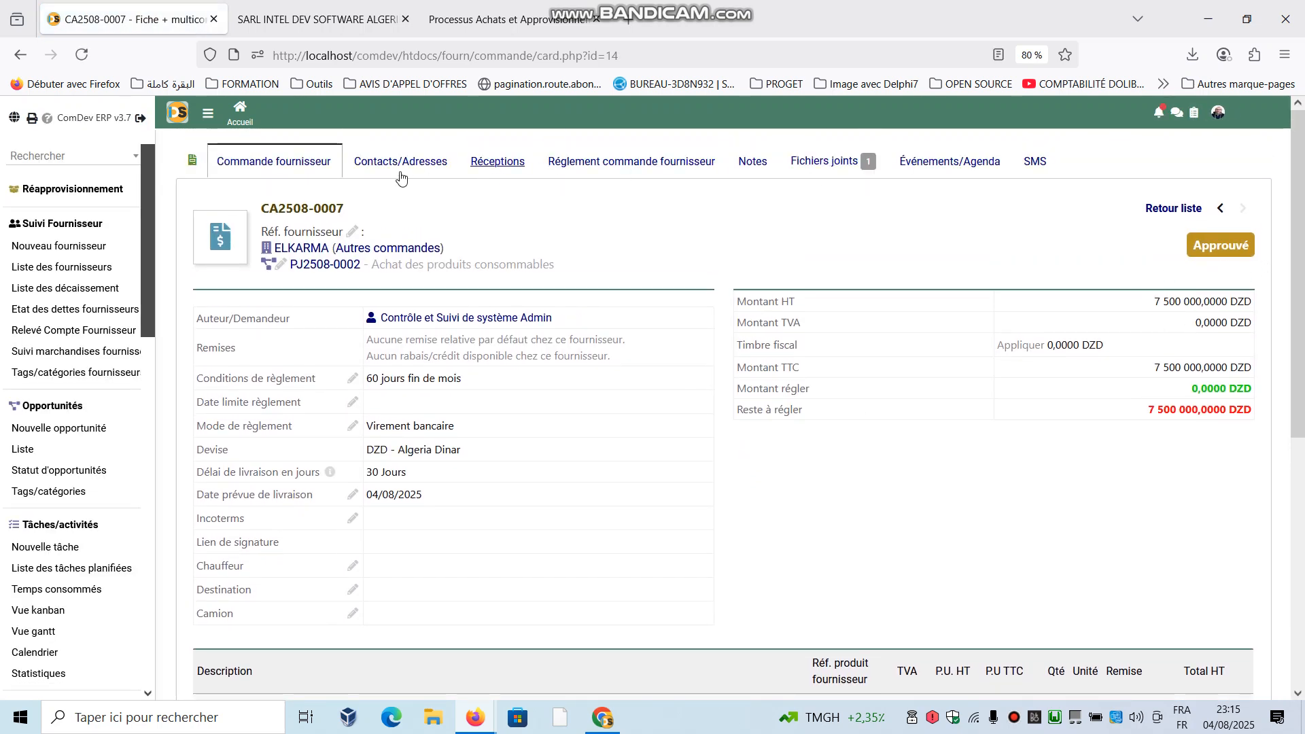
pyautogui.click(485, 169)
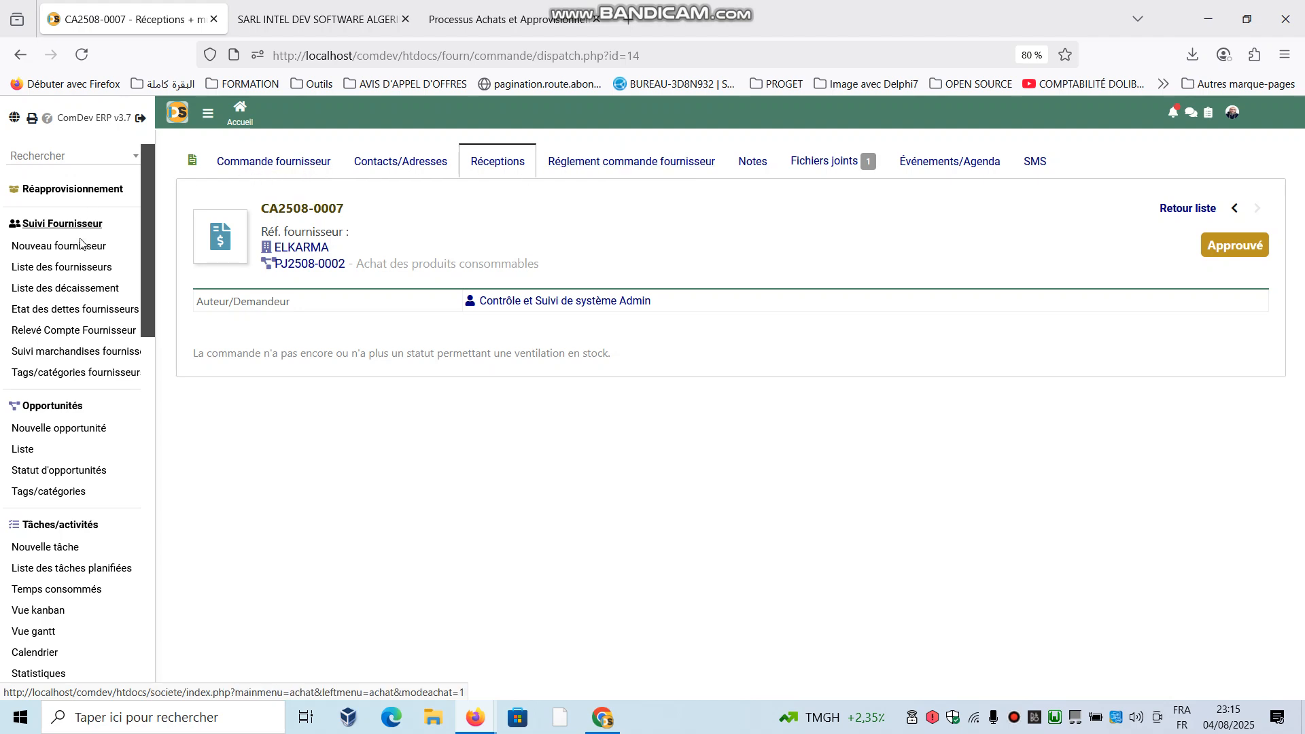
pyautogui.moveTo(297, 253)
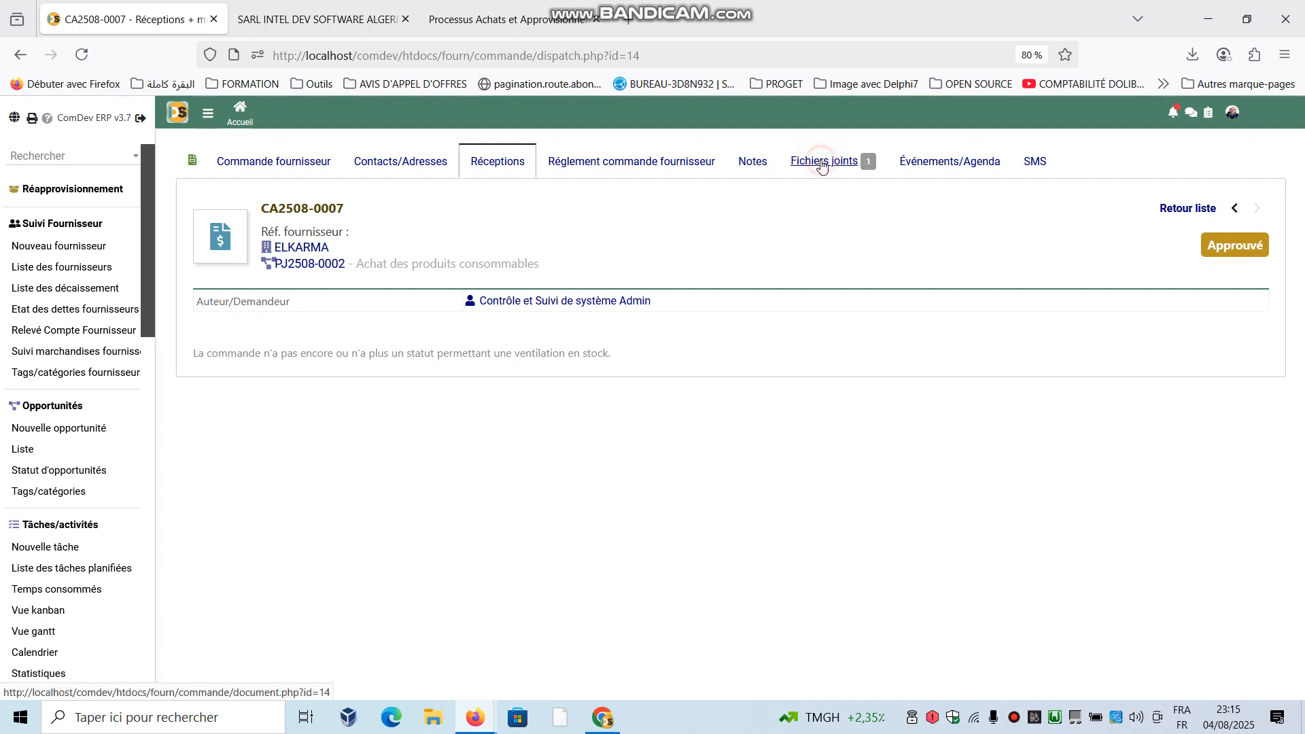
pyautogui.moveTo(826, 161); pyautogui.dragTo(750, 163)
pyautogui.click(752, 161)
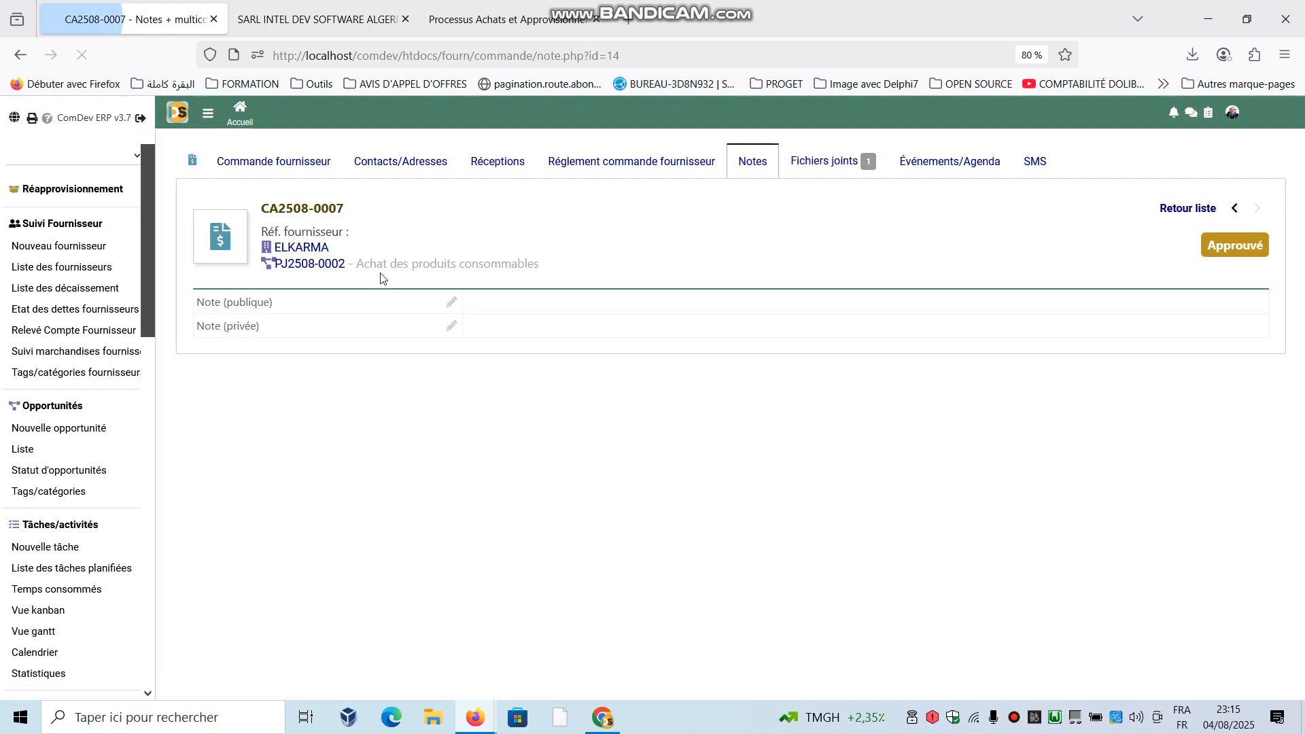
pyautogui.click(826, 161)
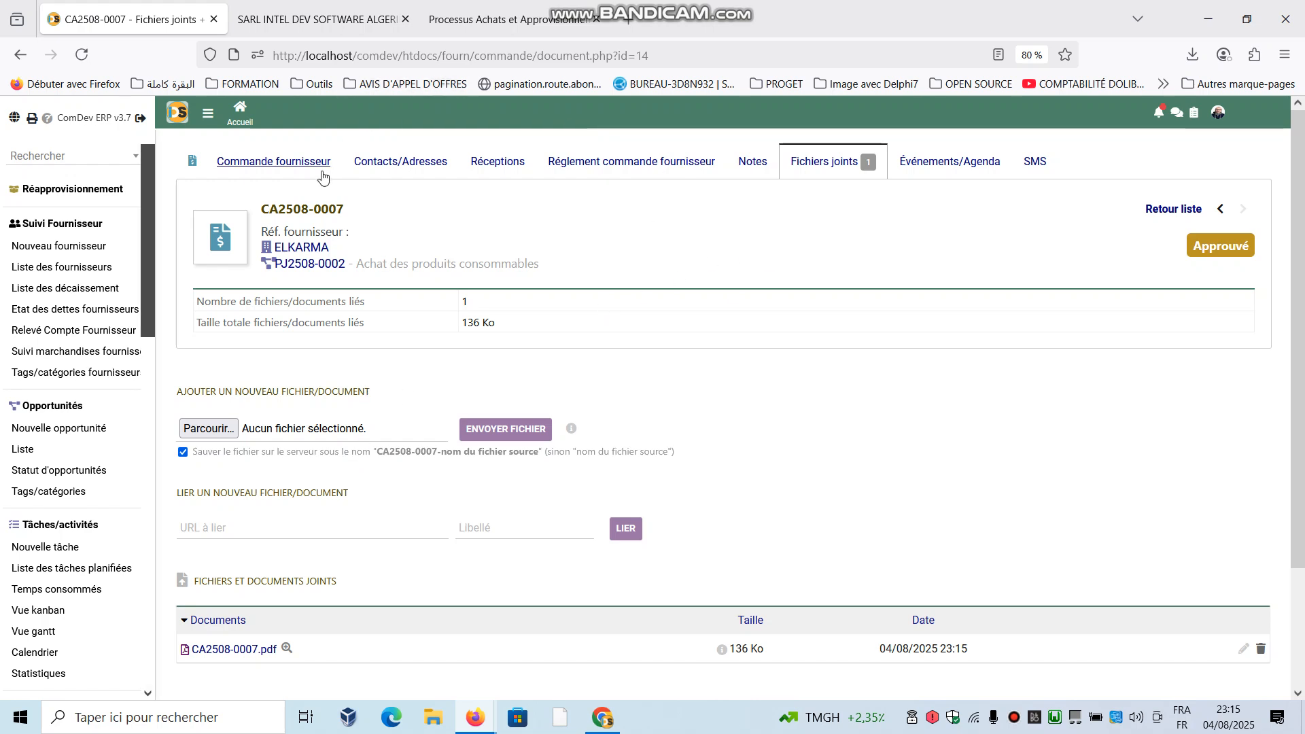
pyautogui.click(950, 161)
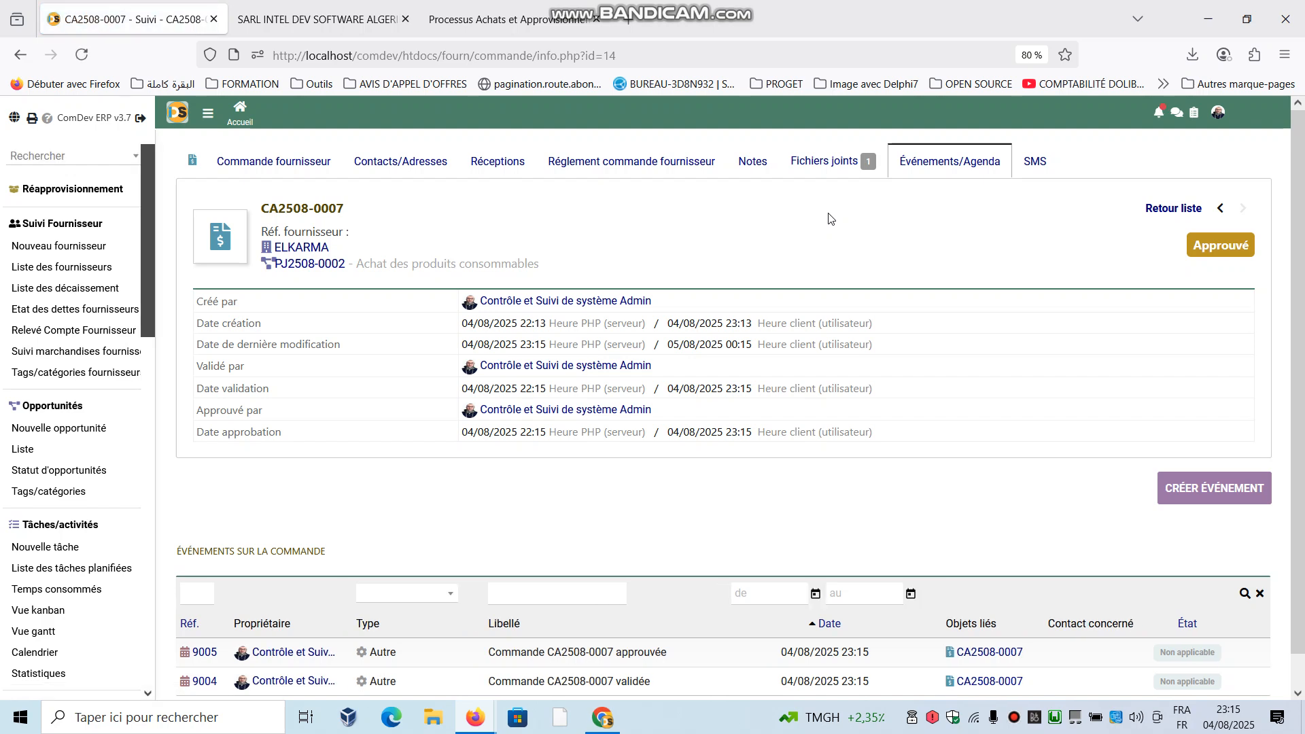
# - Look over the supplier order's event history and view the list of users available in the internal messaging
pyautogui.scroll(-1, 702, 393)
pyautogui.scroll(1, 703, 392)
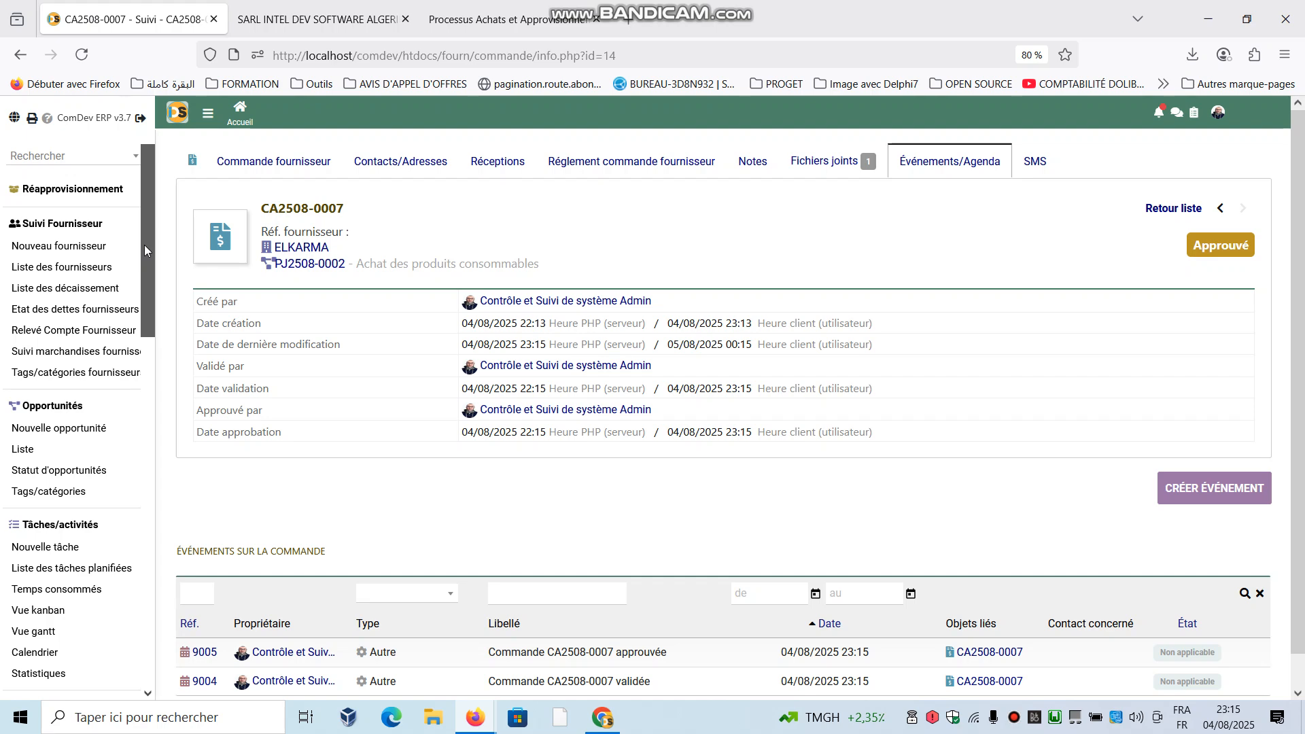
pyautogui.click(1177, 118)
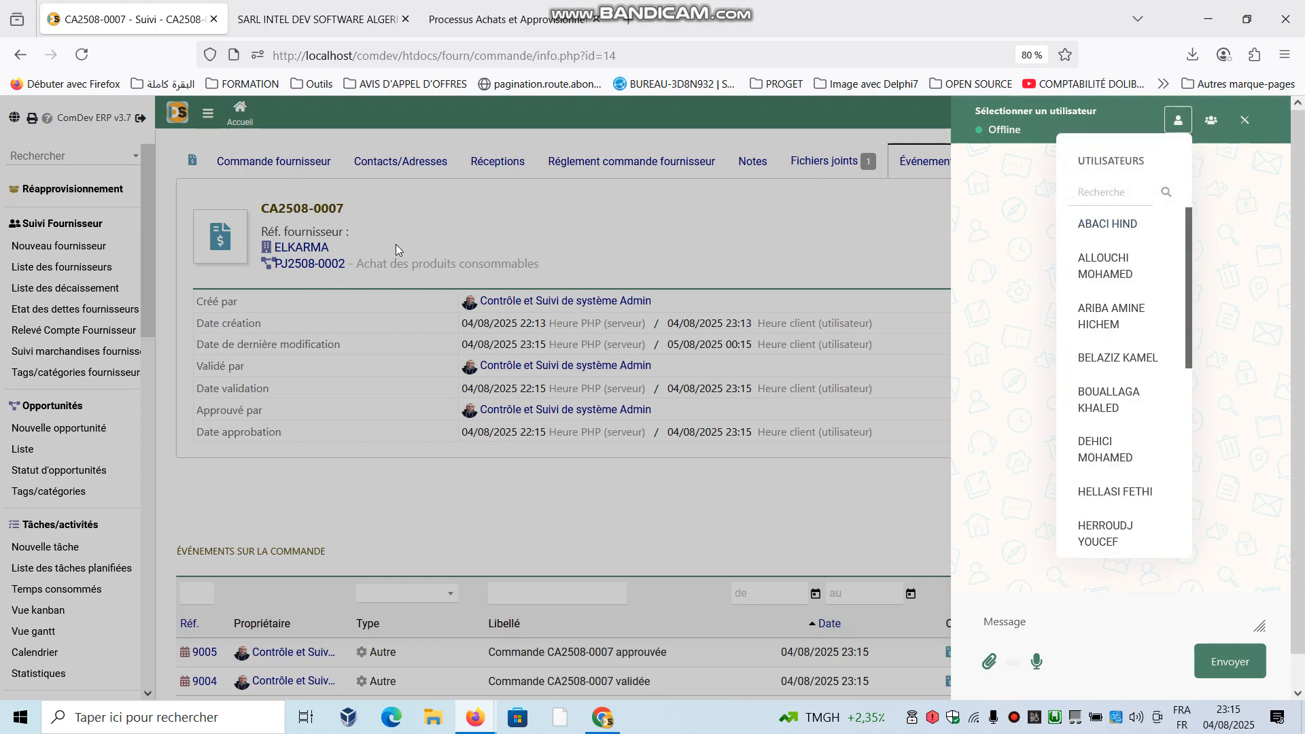
pyautogui.click(411, 230)
# - Return to the supplier order's main record and place the order with Email as the order method, confirming the placement
pyautogui.click(319, 176)
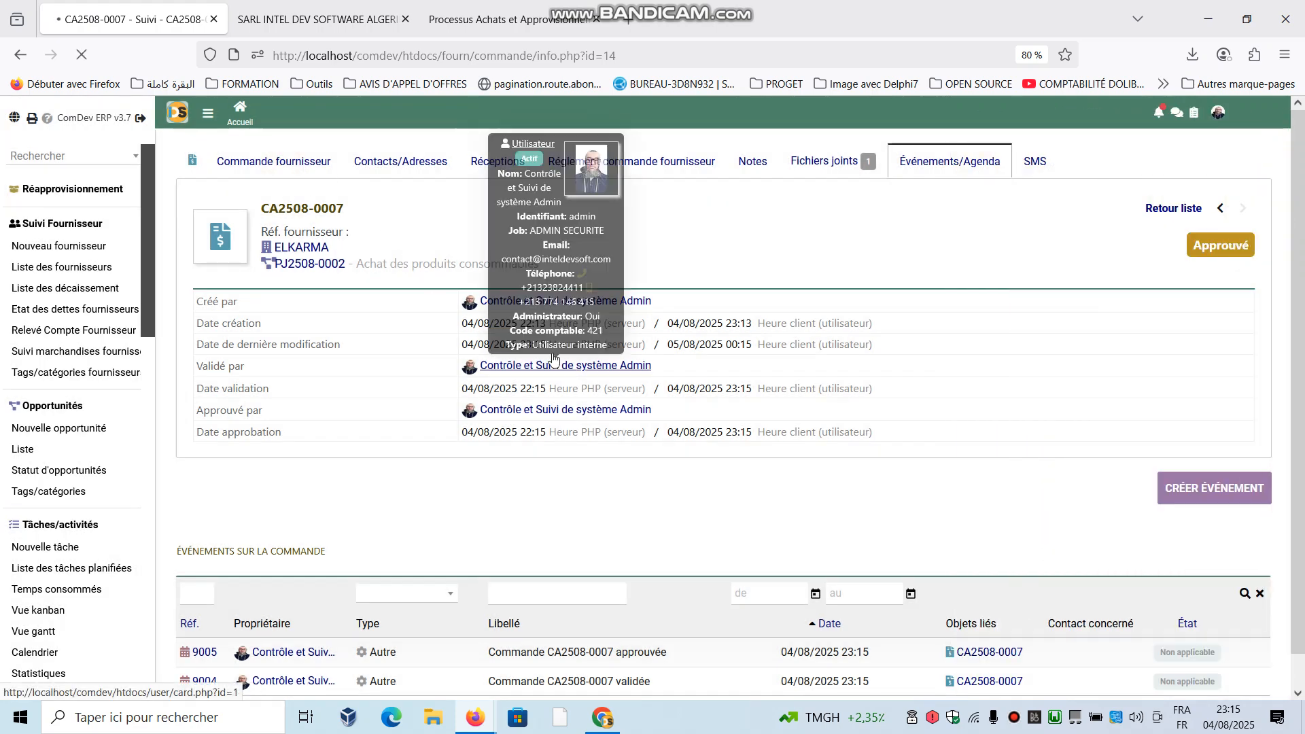
pyautogui.scroll(-4, 561, 309)
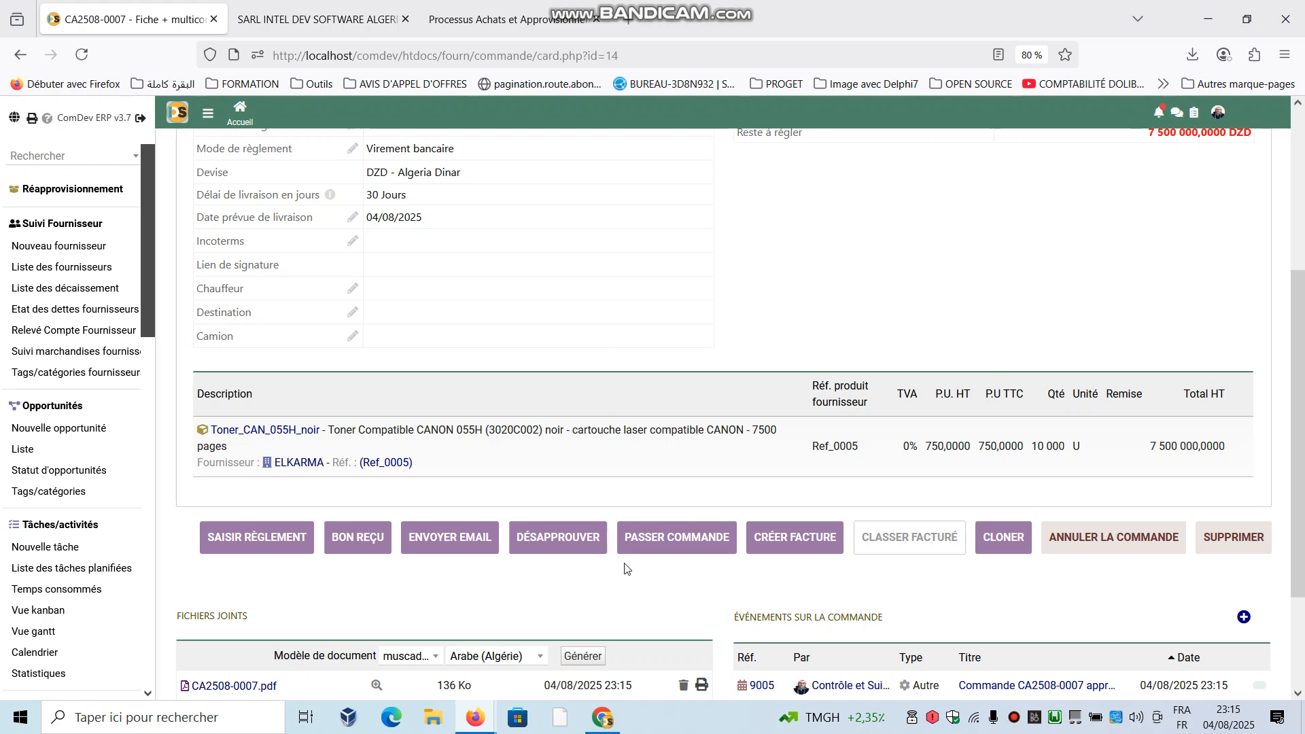
pyautogui.click(660, 545)
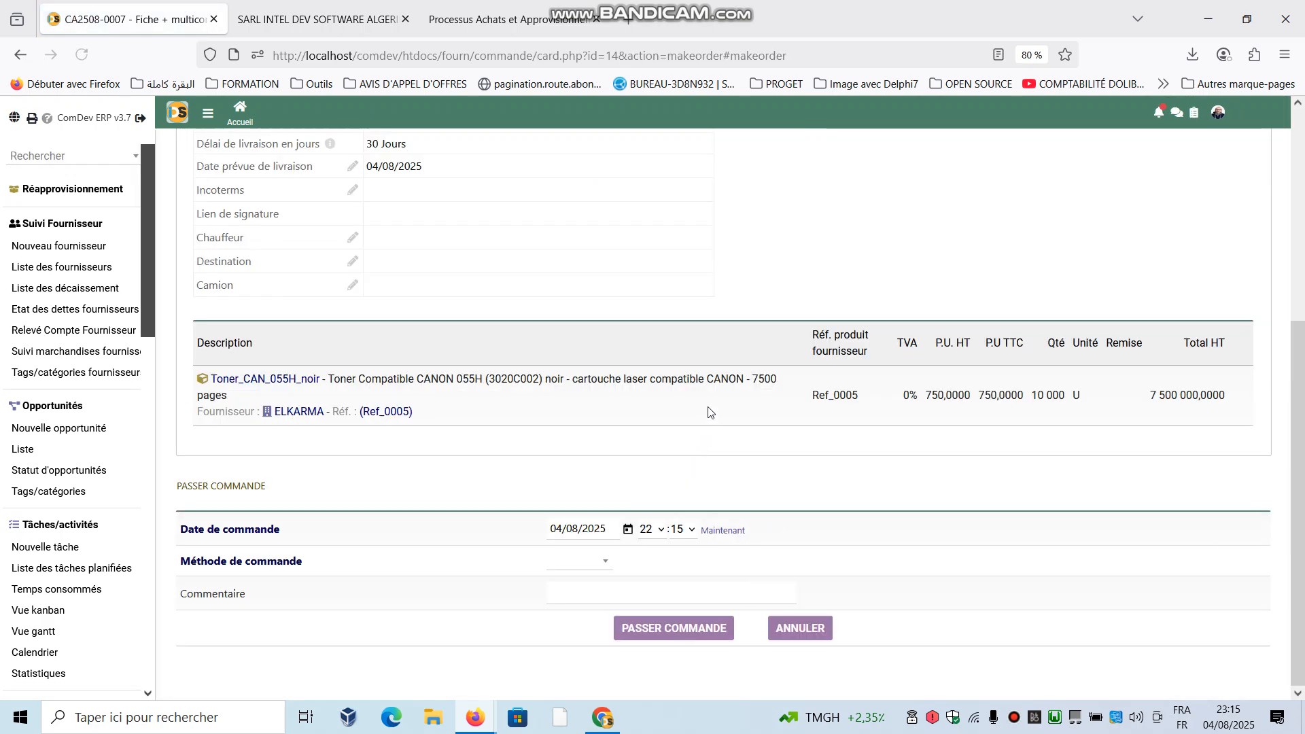
pyautogui.click(800, 628)
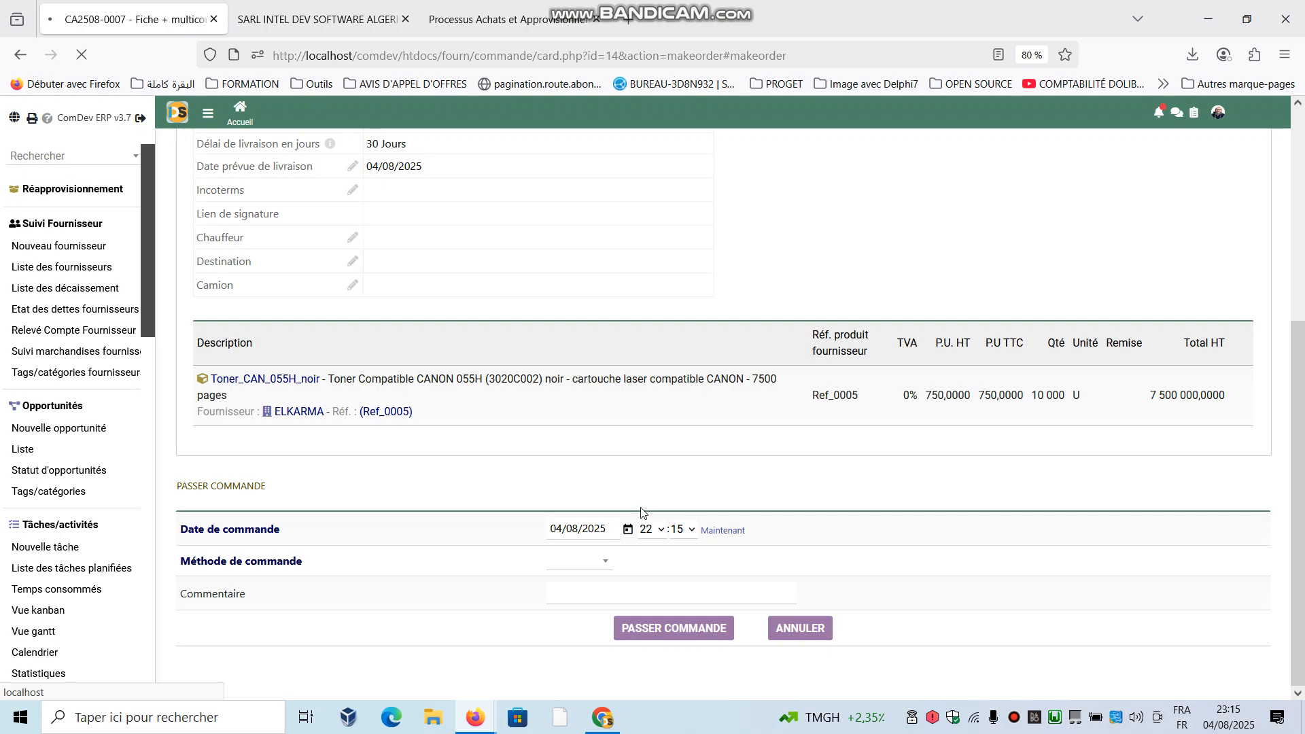
pyautogui.scroll(-4, 642, 514)
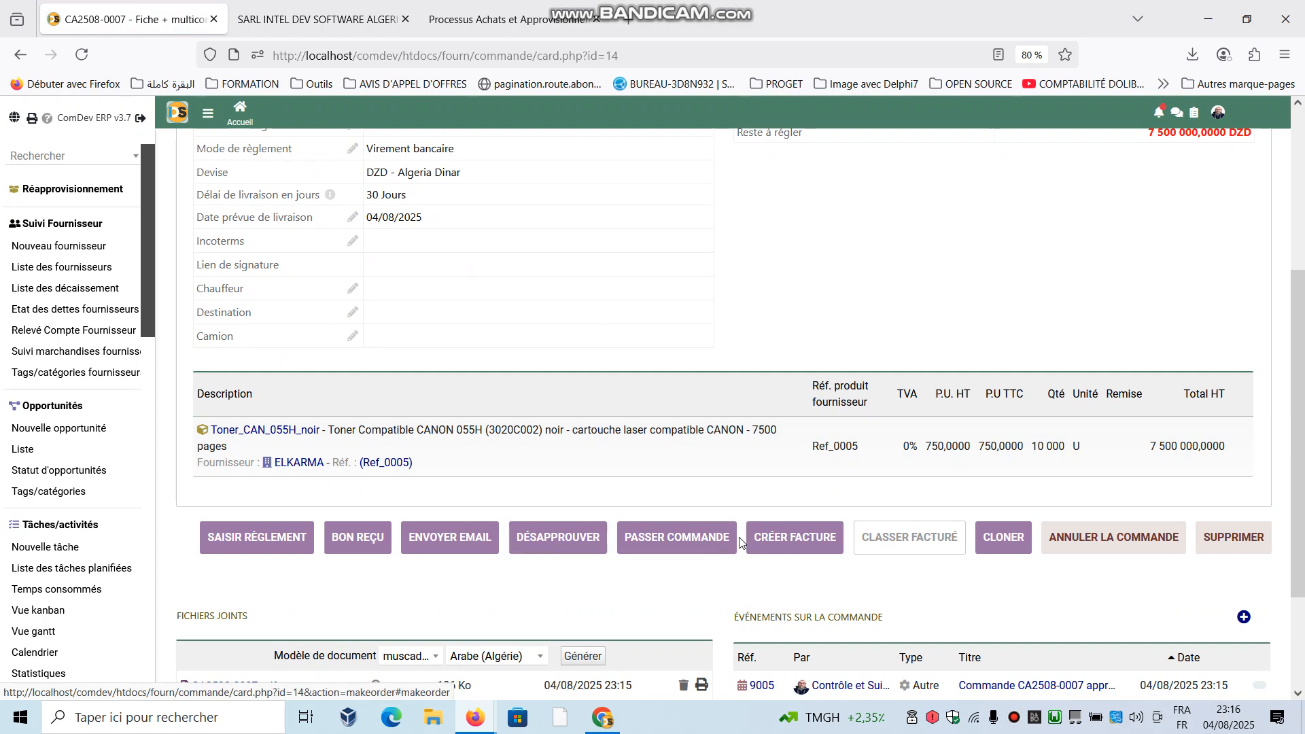
pyautogui.click(642, 518)
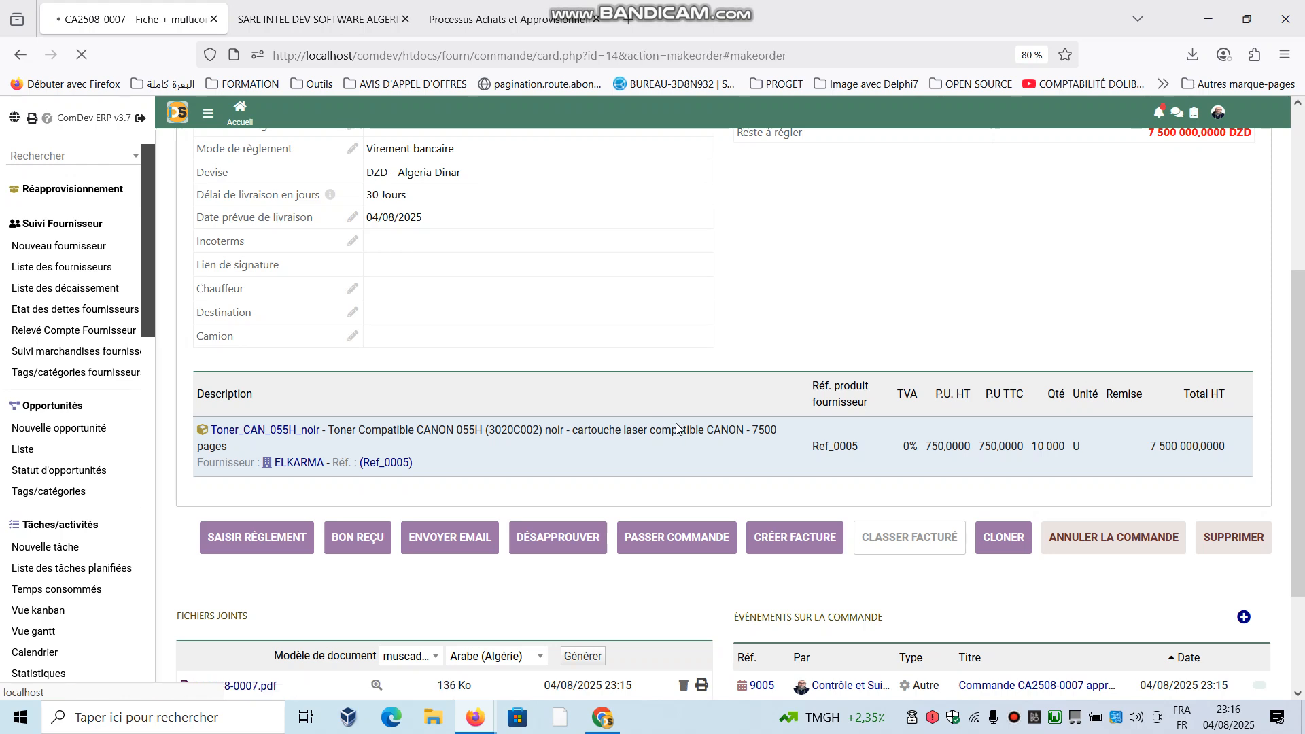
pyautogui.click(589, 566)
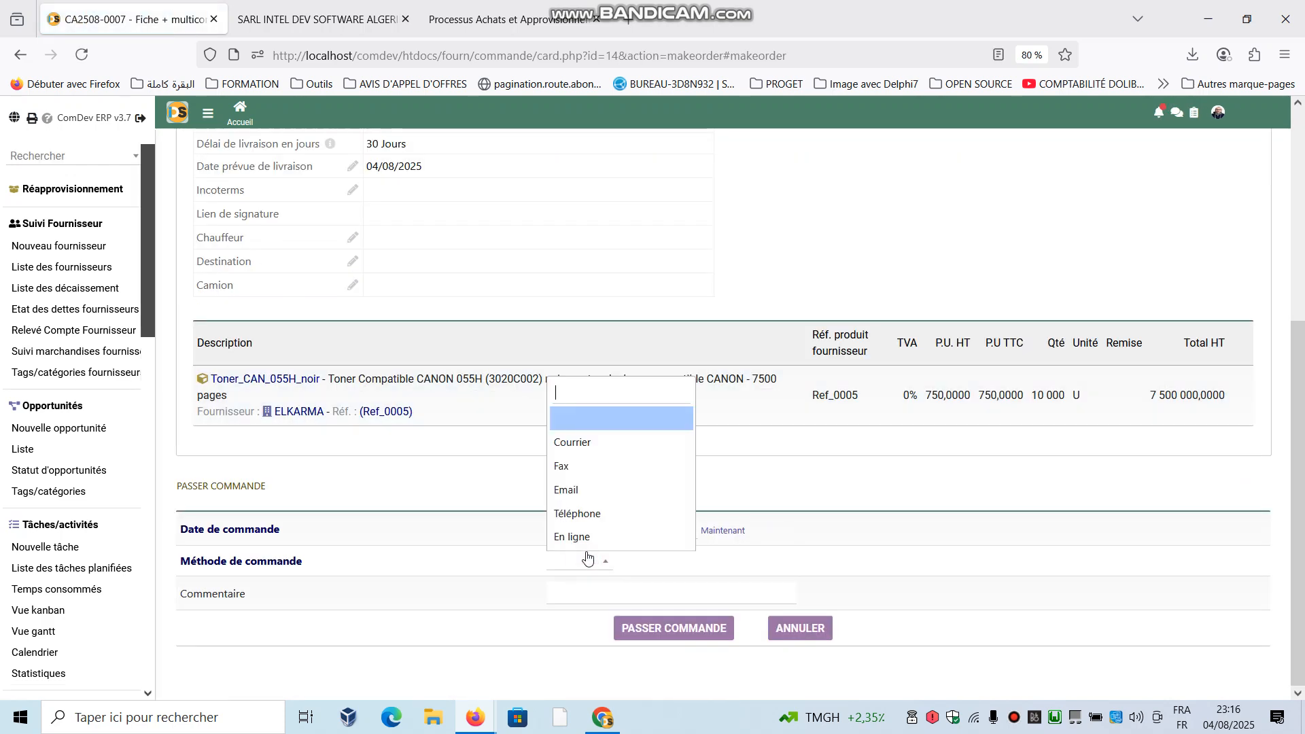
pyautogui.click(588, 490)
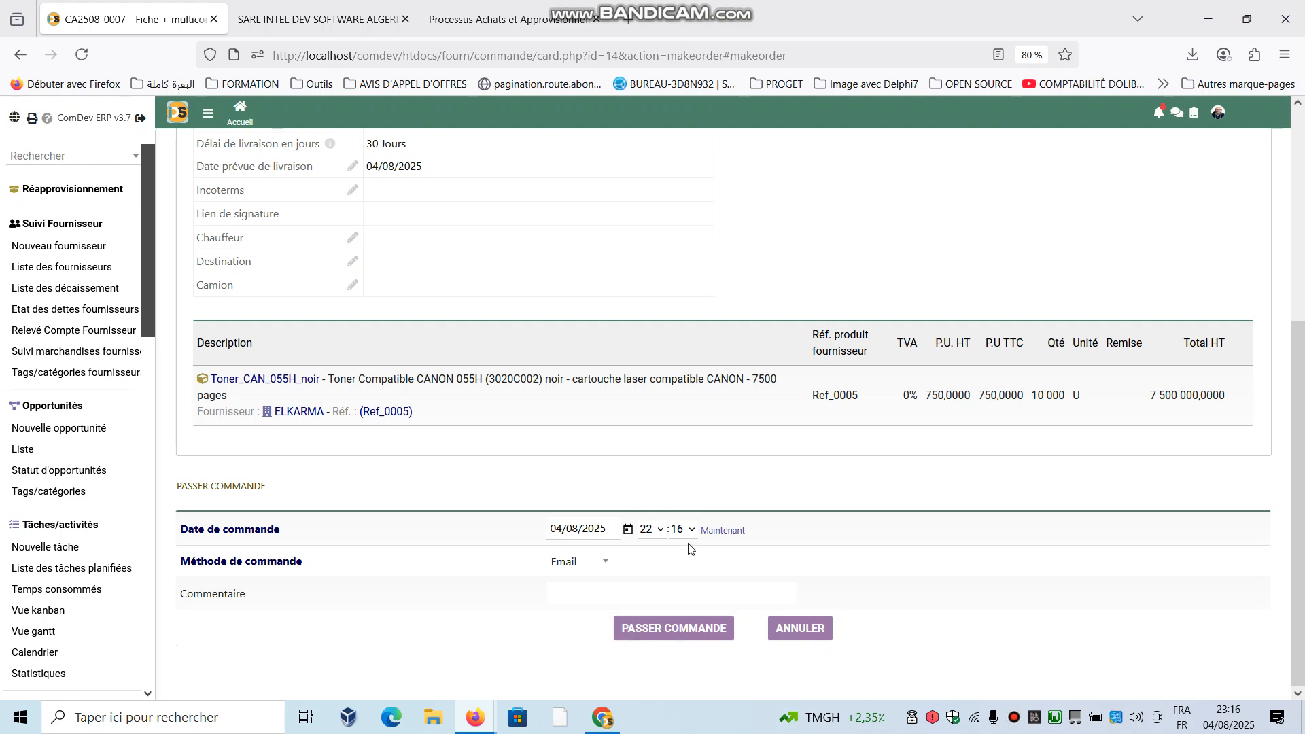
pyautogui.click(680, 628)
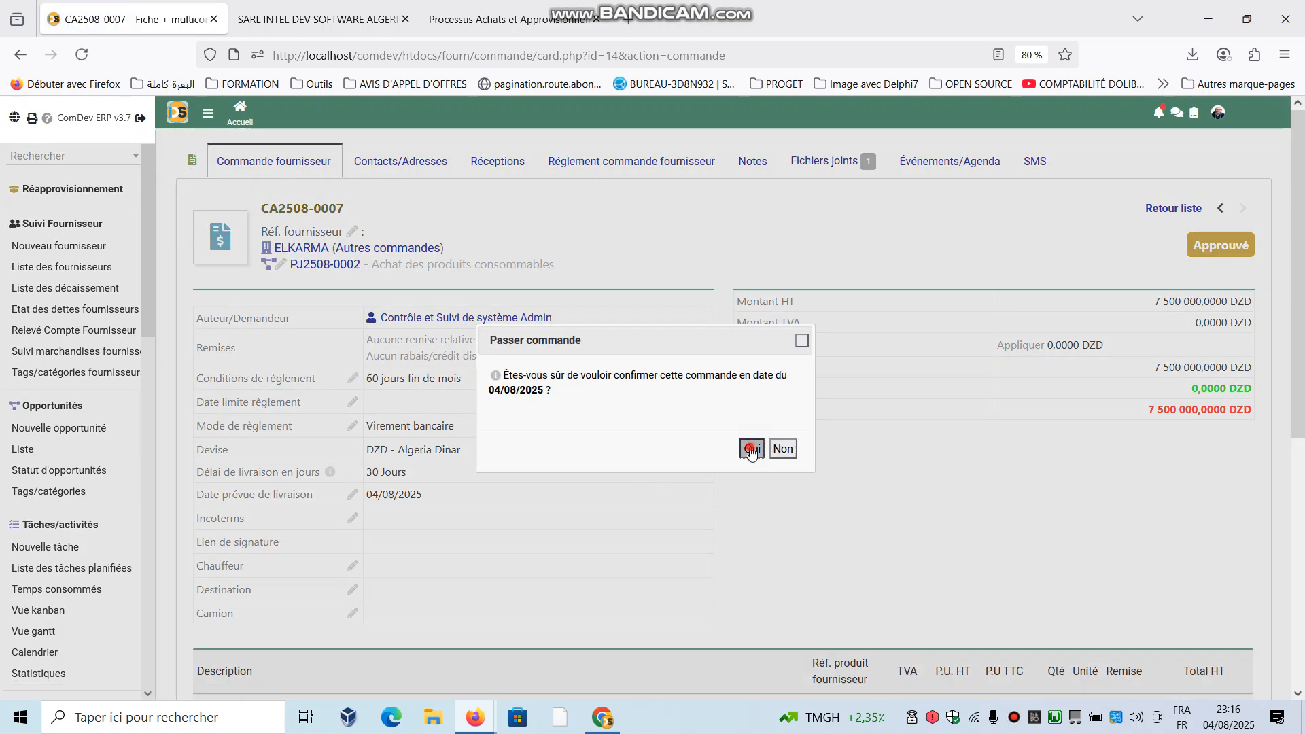
pyautogui.click(750, 449)
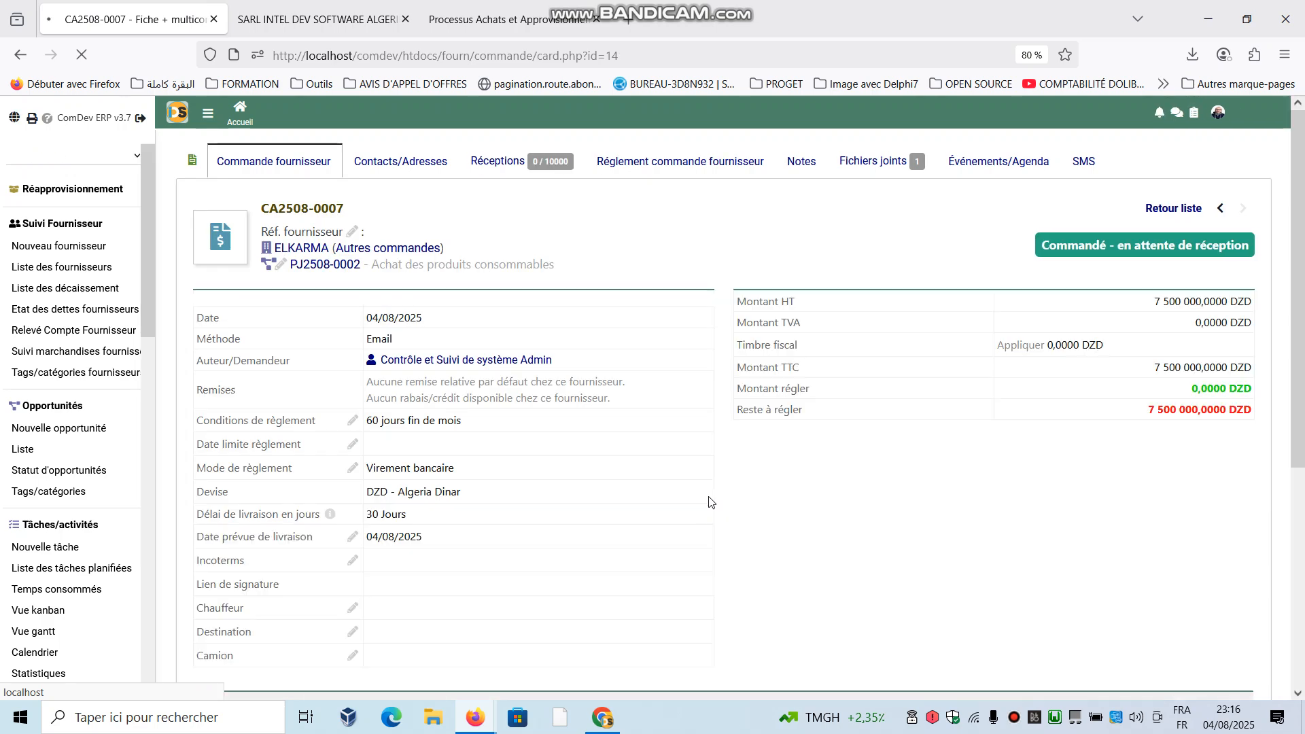
# - Start a reception from the placed order and assign a quantity of 5000 toners to Dépôt principal
pyautogui.scroll(-5, 708, 489)
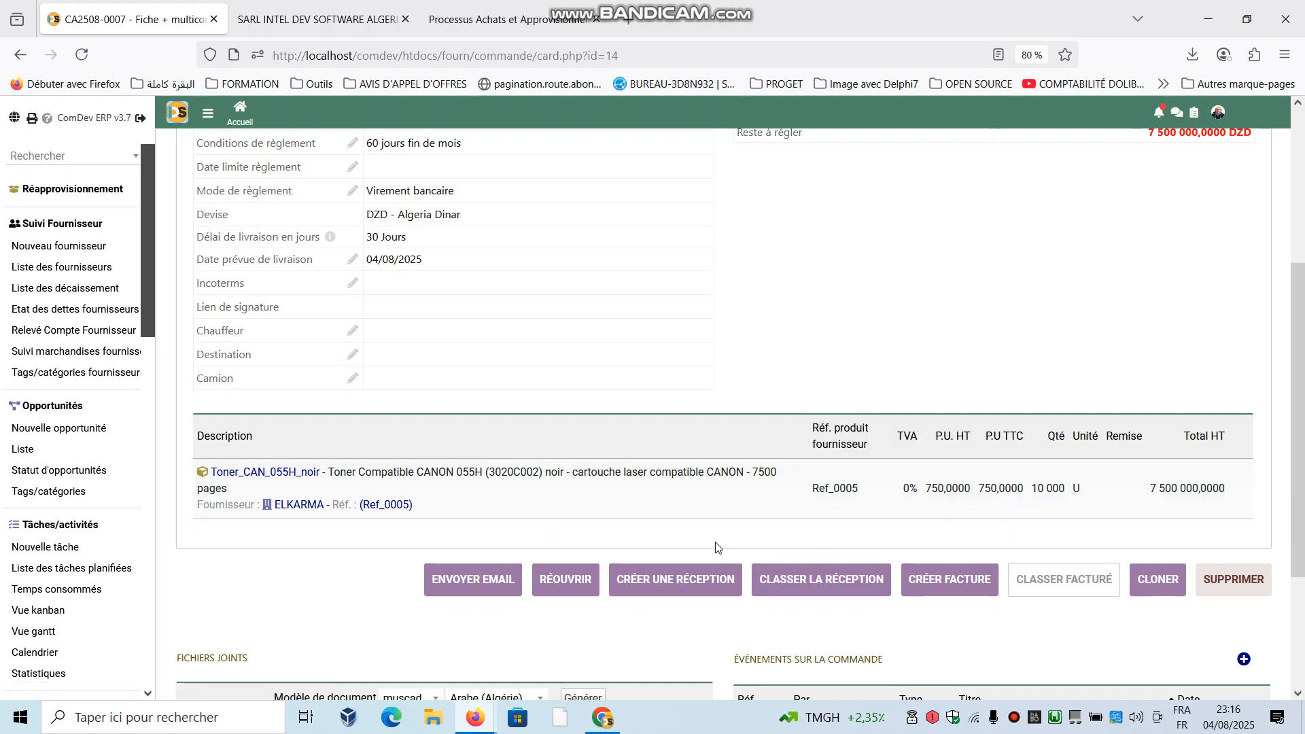
pyautogui.click(658, 578)
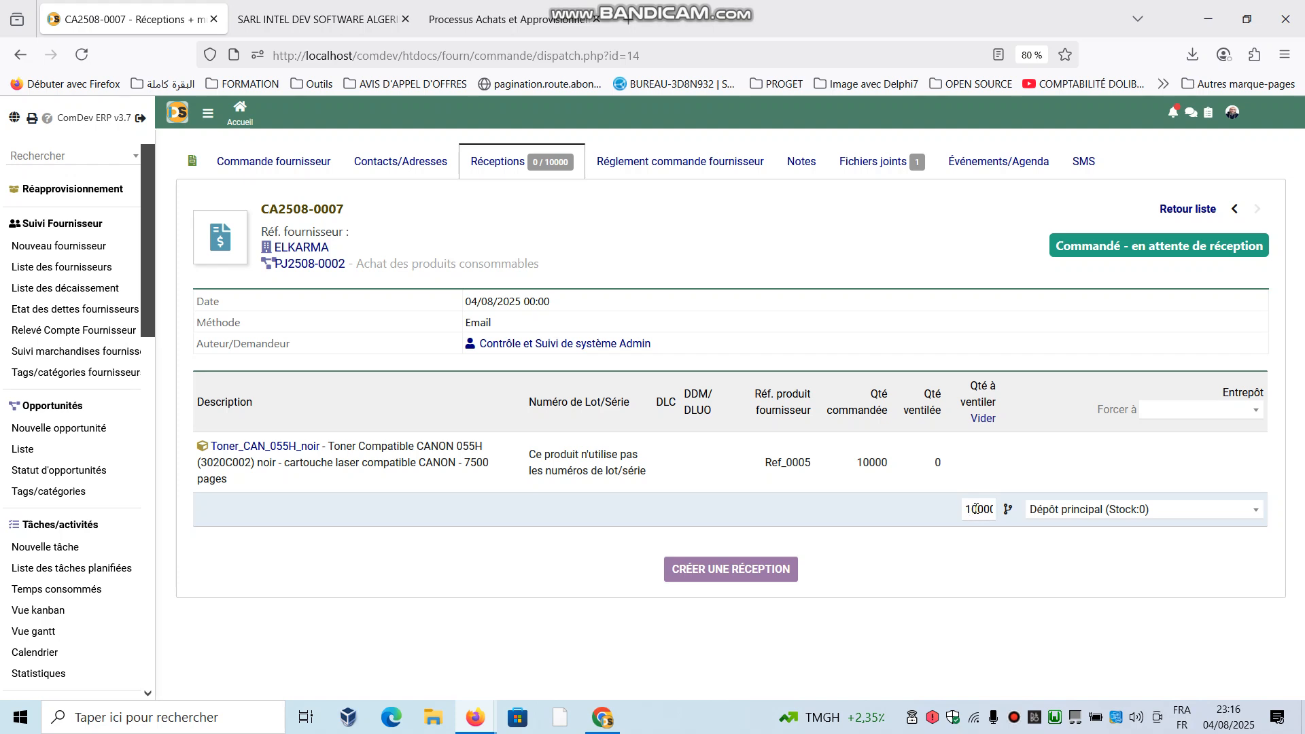
pyautogui.moveTo(976, 509); pyautogui.dragTo(950, 508)
pyautogui.write('5')
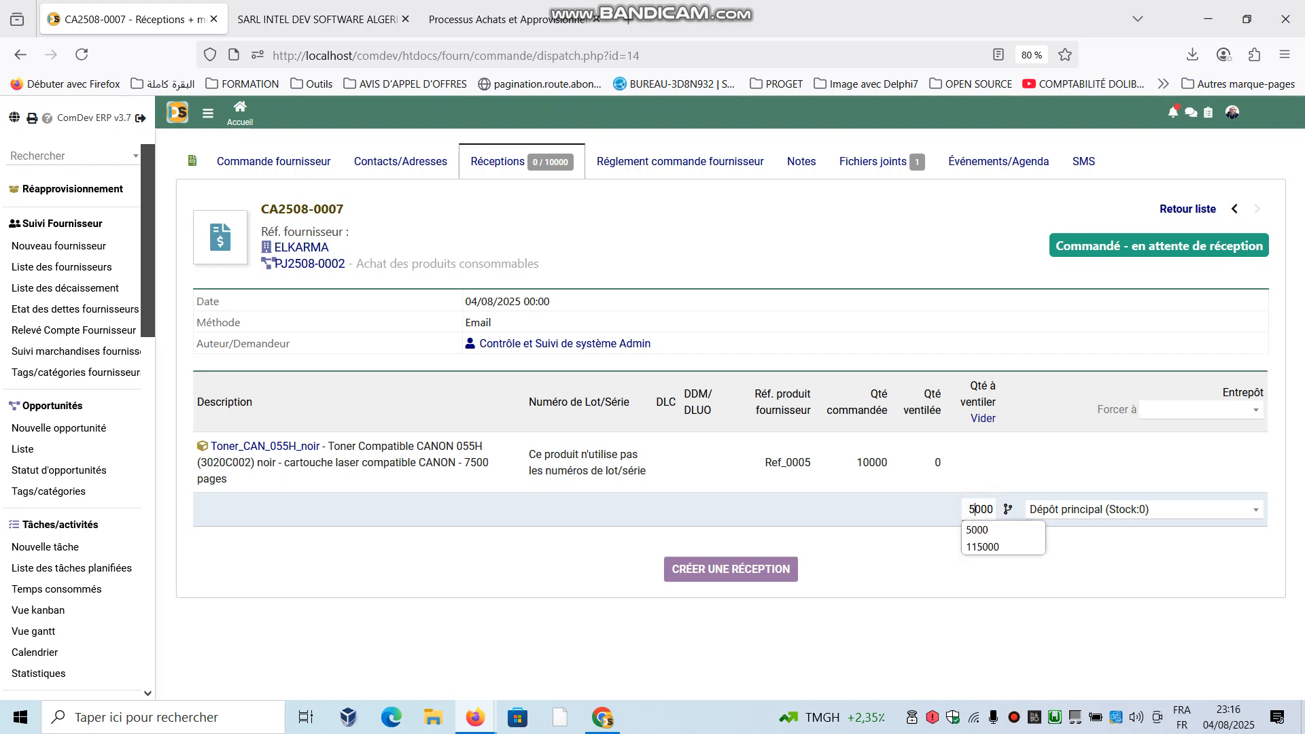
pyautogui.click(1086, 509)
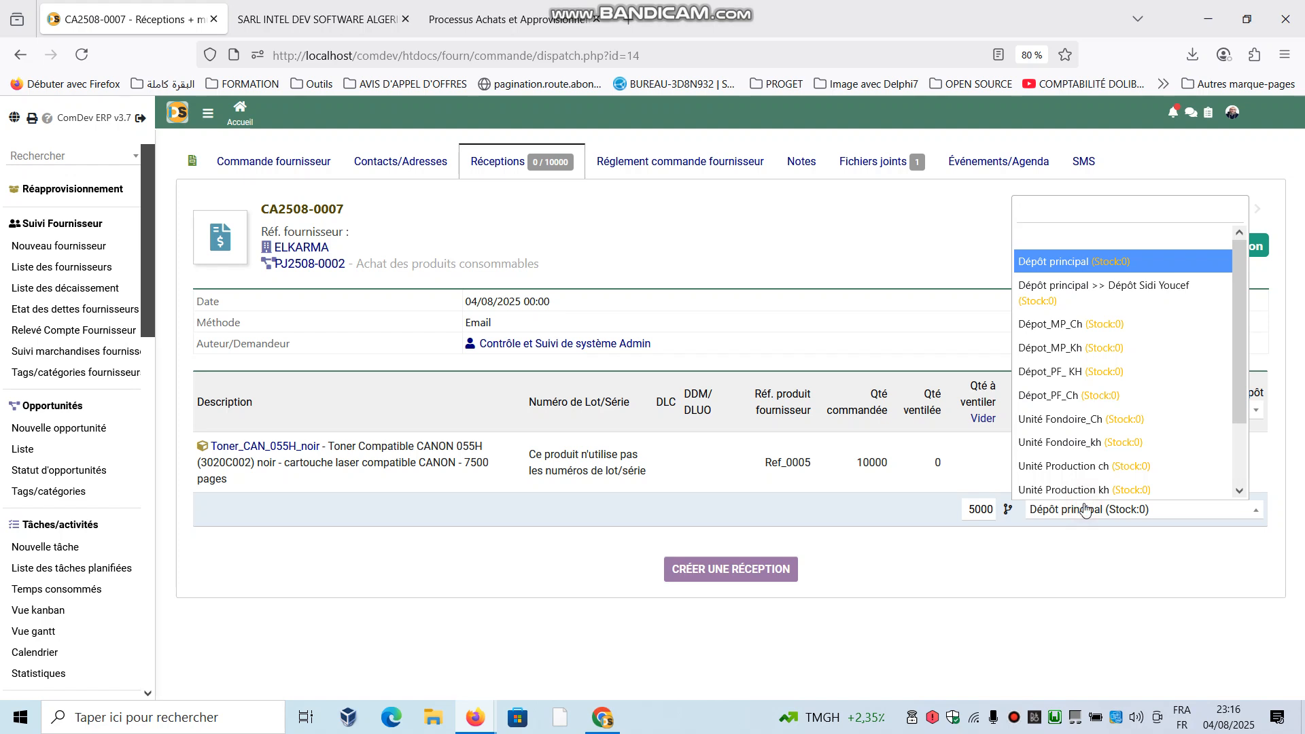
pyautogui.click(1048, 262)
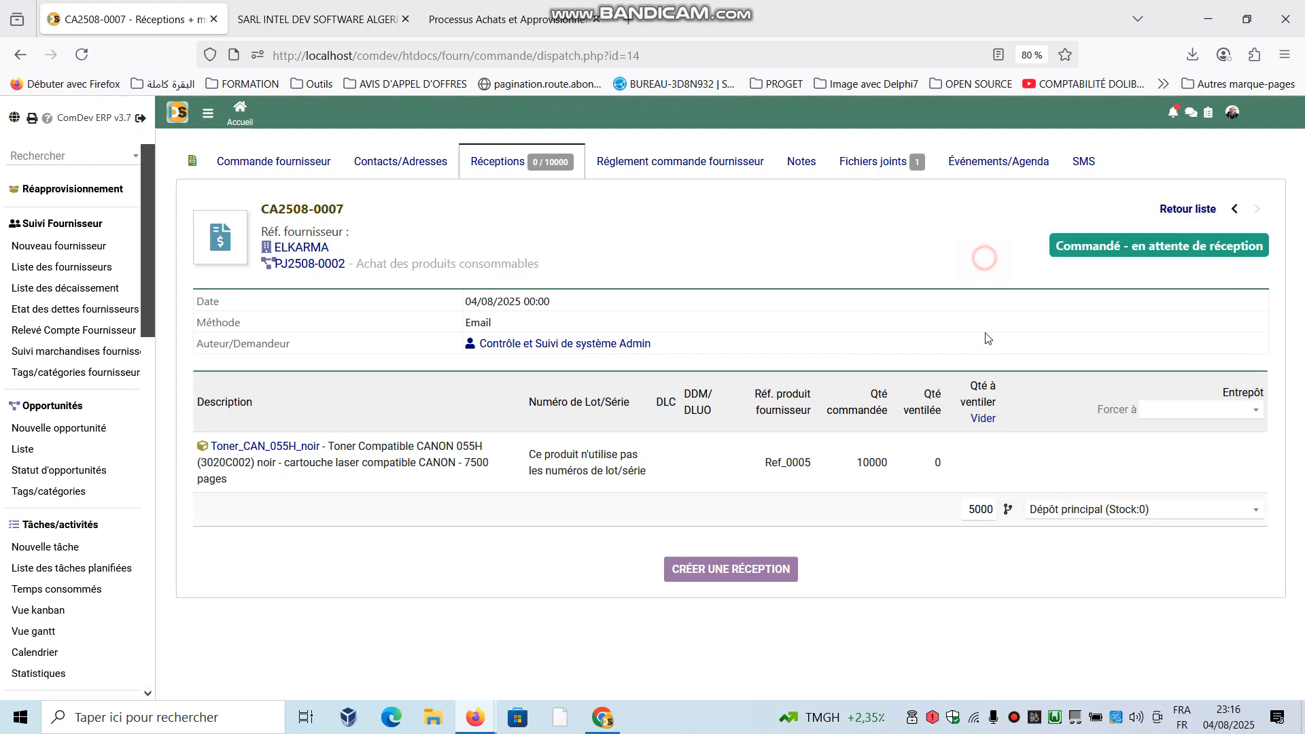
# - Split the toner reception into a second line of 2000 units assigned to the warehouse Dépot_MP_Ch
pyautogui.click(1009, 510)
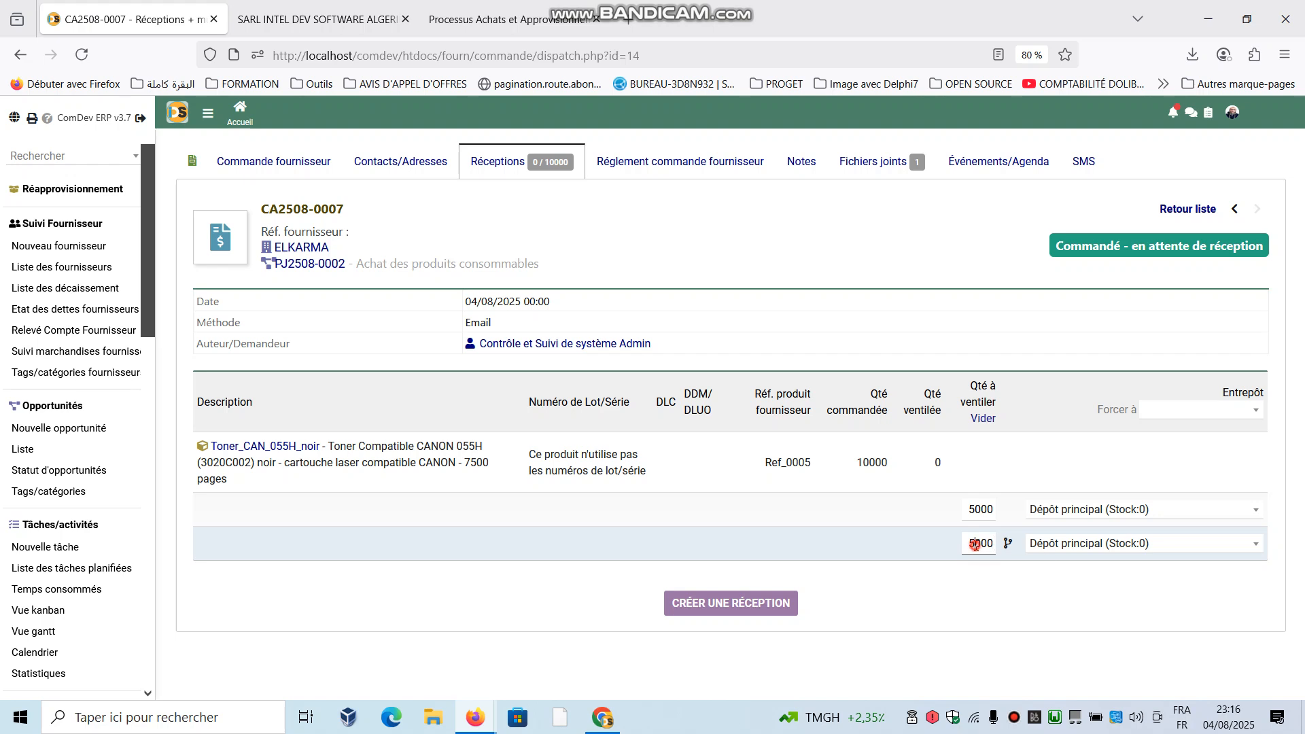
pyautogui.click(975, 544)
pyautogui.write('2')
pyautogui.click(929, 522)
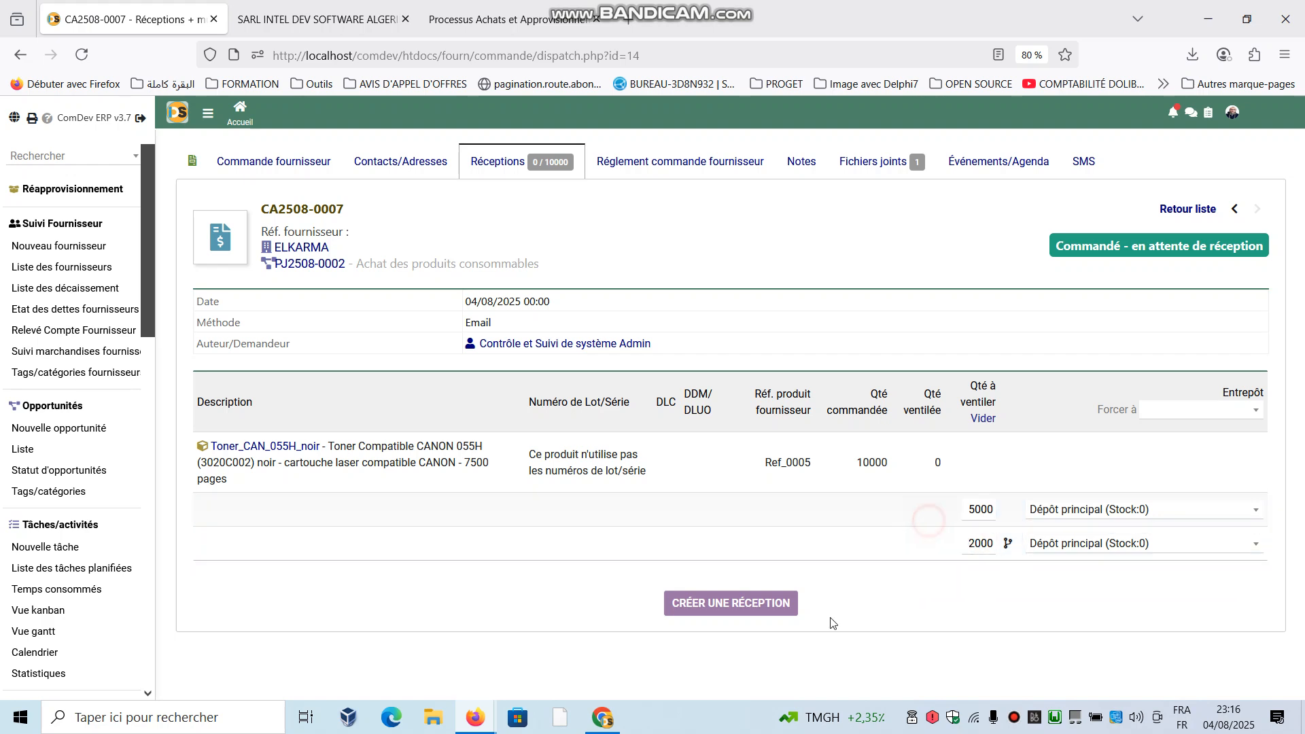
pyautogui.click(1062, 549)
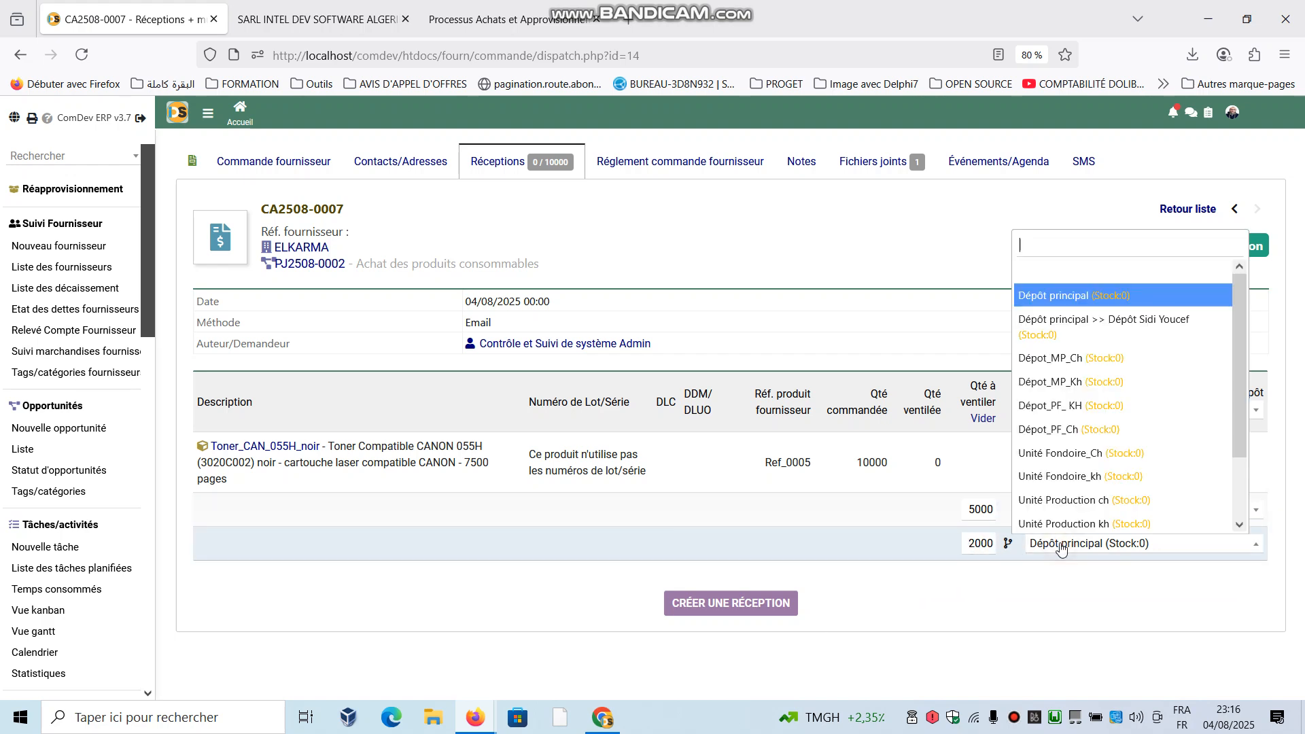
pyautogui.click(1054, 359)
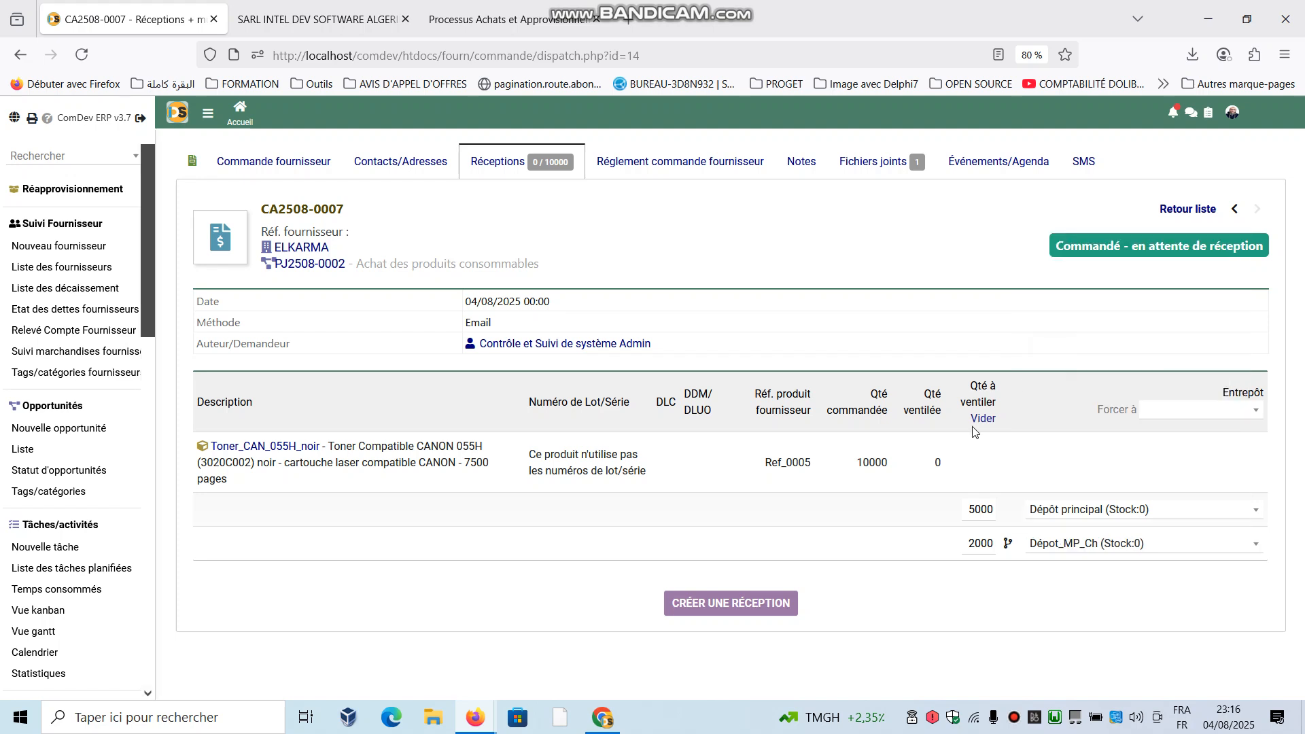
# - Create the draft reception from the two warehouse lines, leaving the optional delivery details empty
pyautogui.click(726, 617)
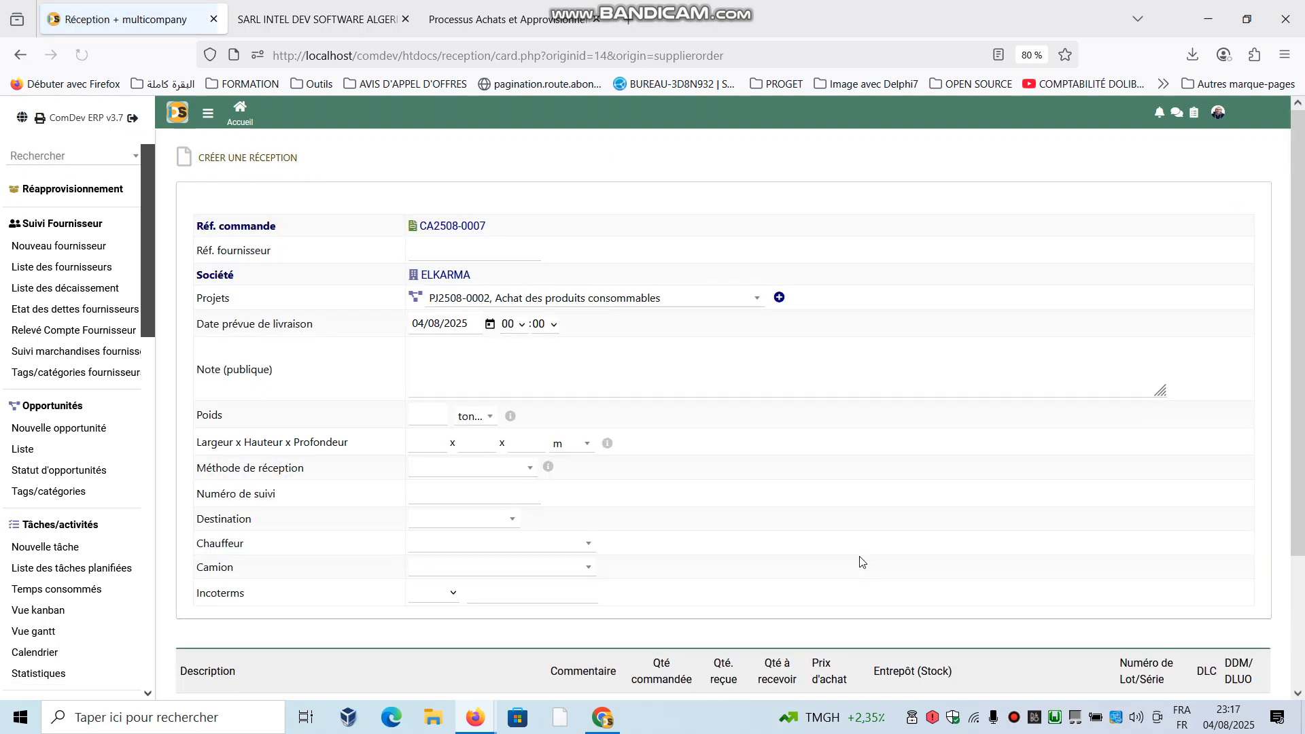
pyautogui.scroll(-2, 500, 343)
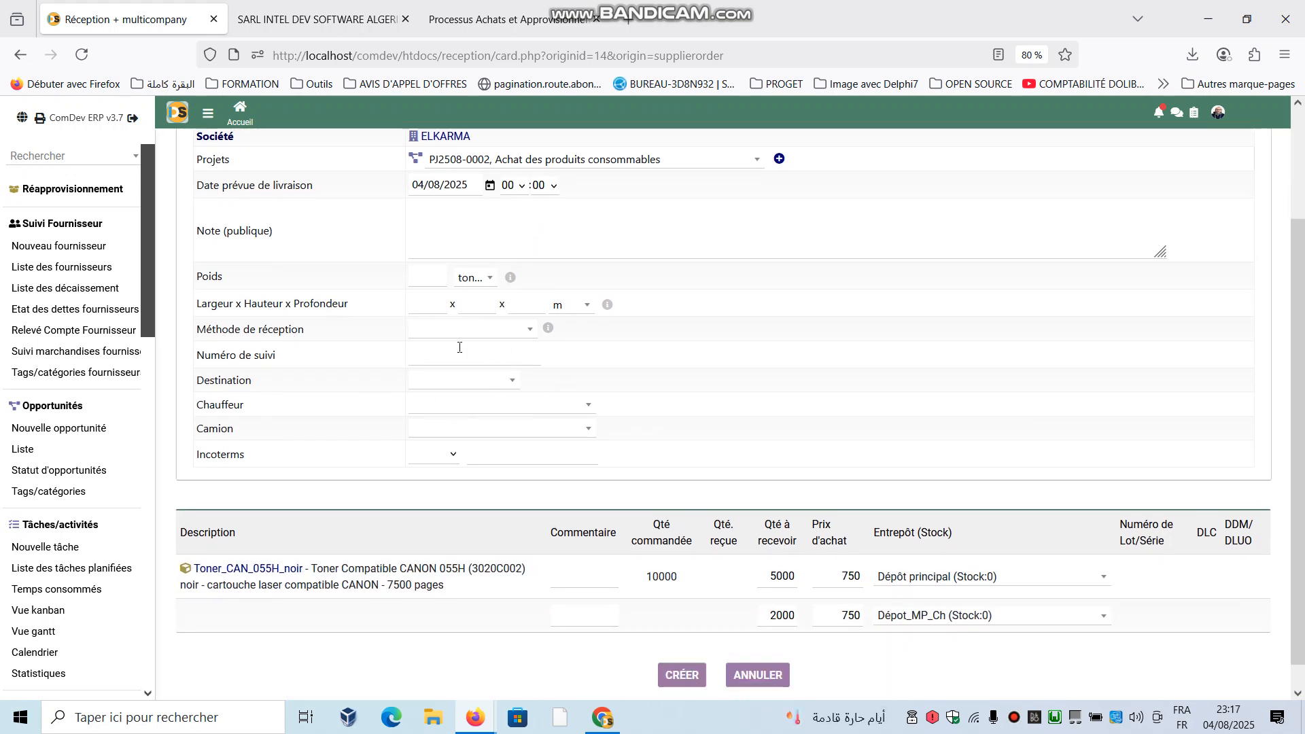
pyautogui.scroll(-1, 569, 361)
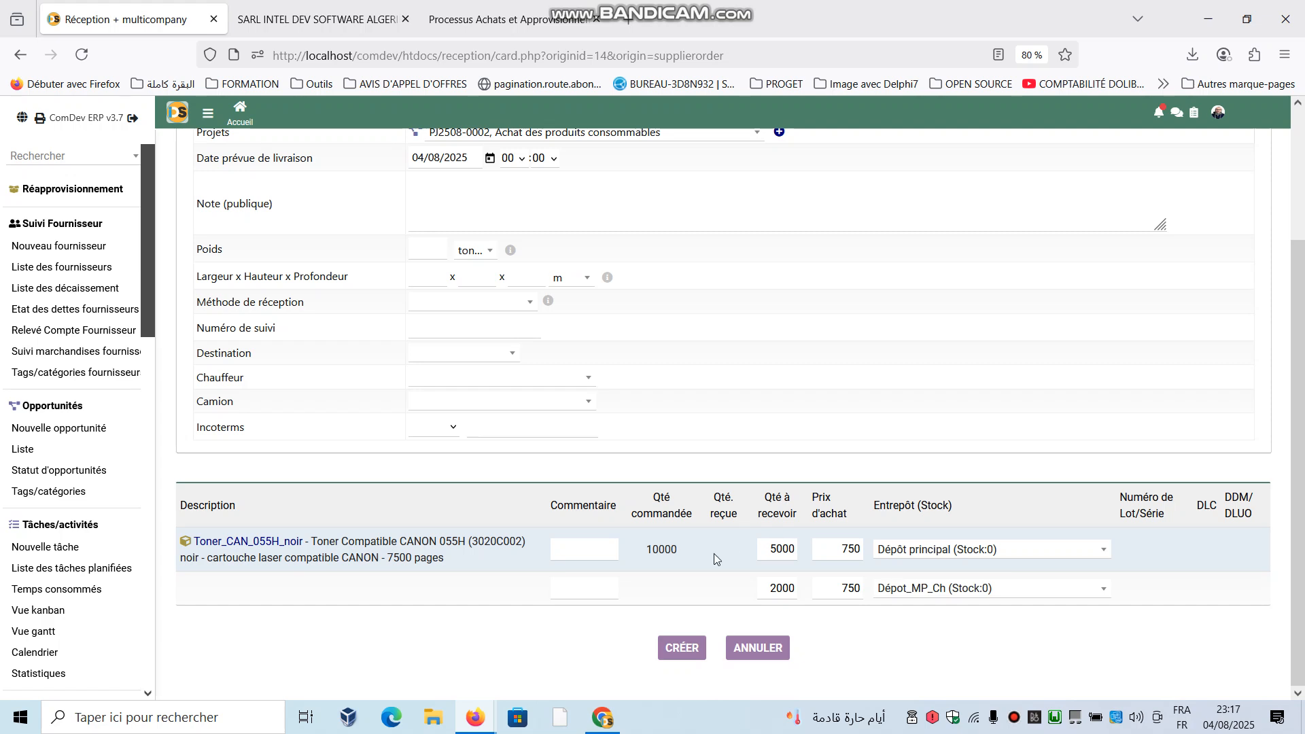
pyautogui.click(677, 647)
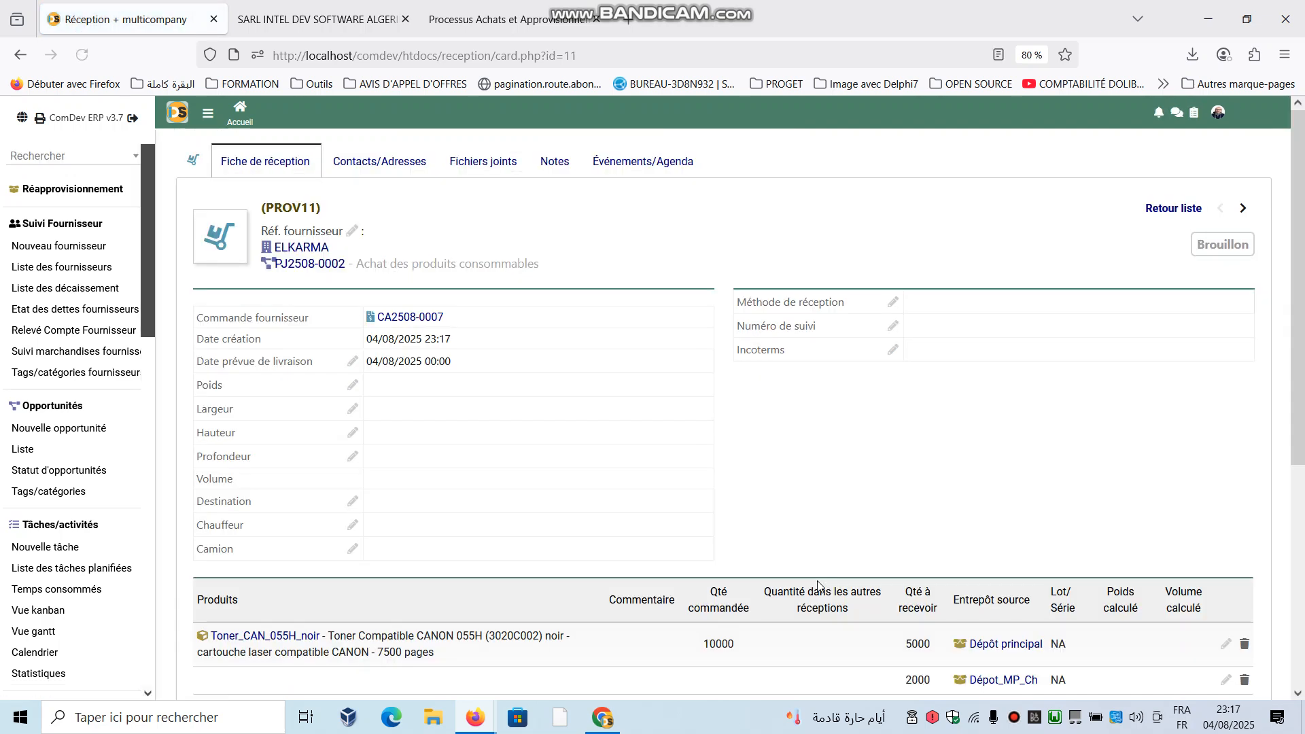
# - Validate the draft reception of the ELKARMA supplier order
pyautogui.scroll(-3, 823, 544)
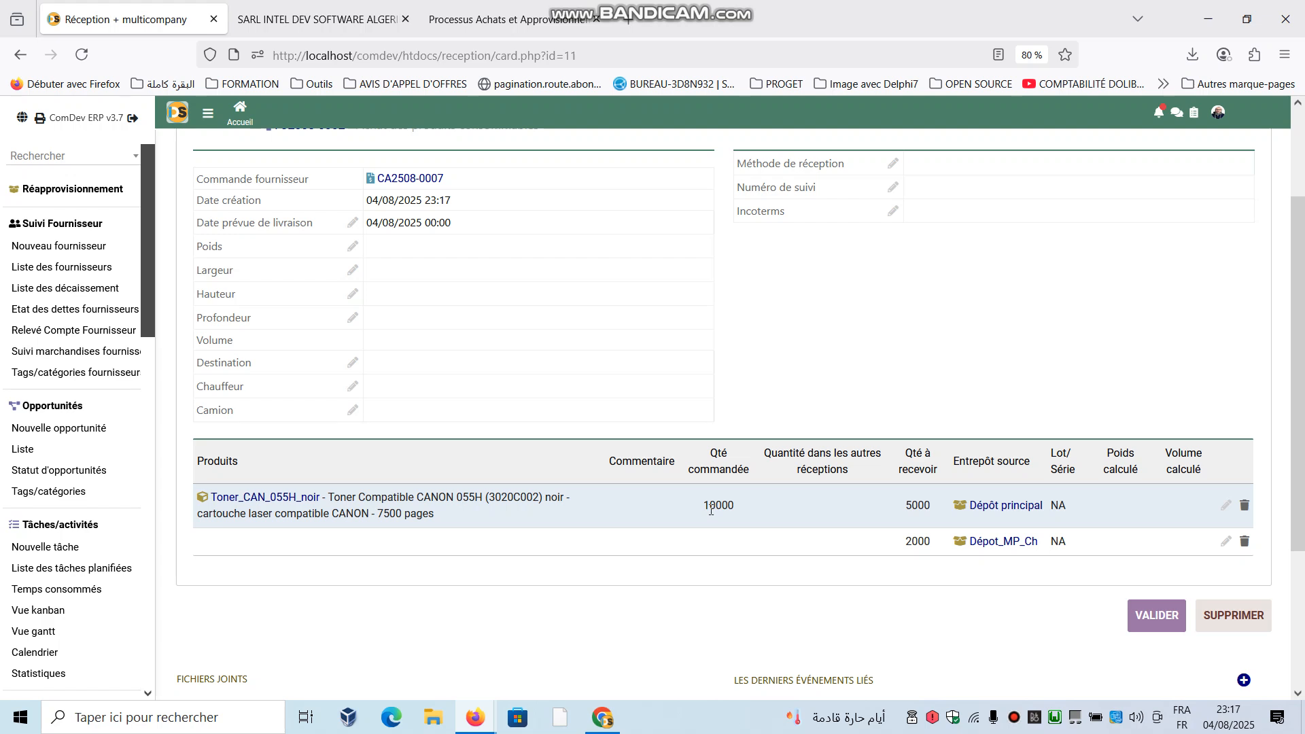
pyautogui.click(1156, 616)
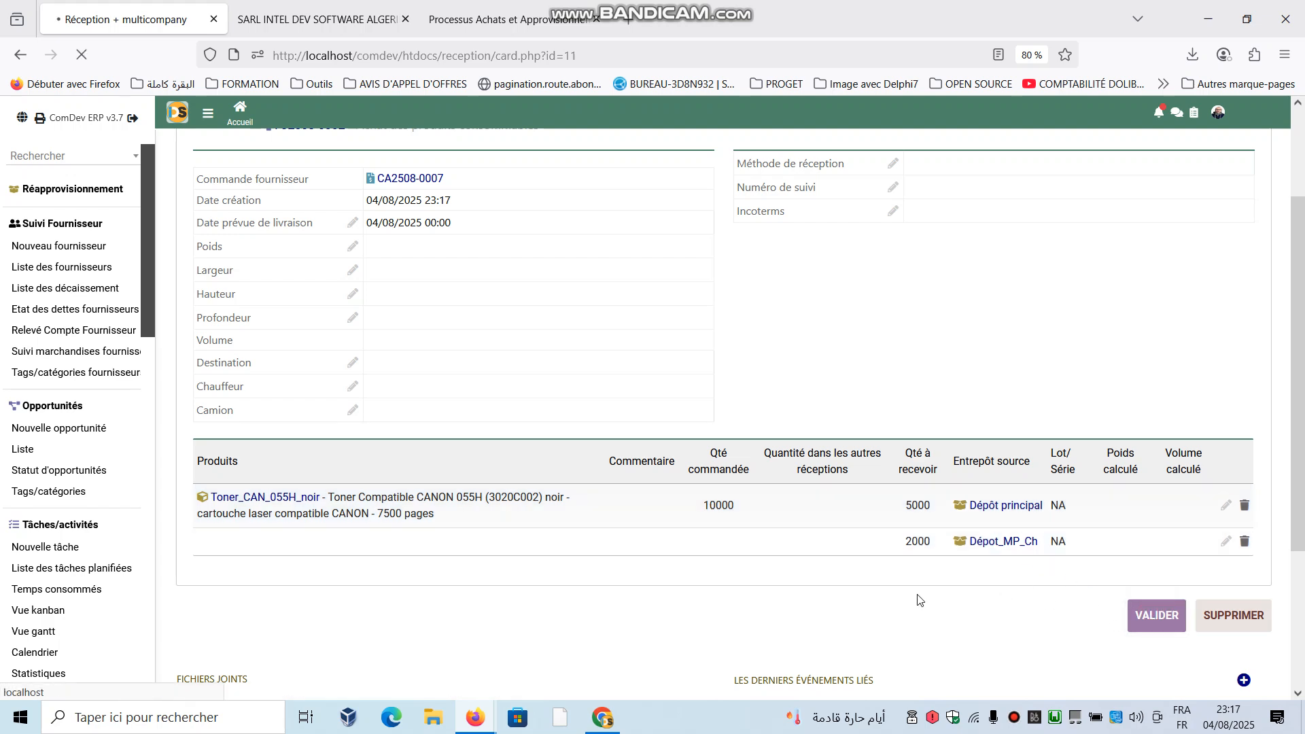